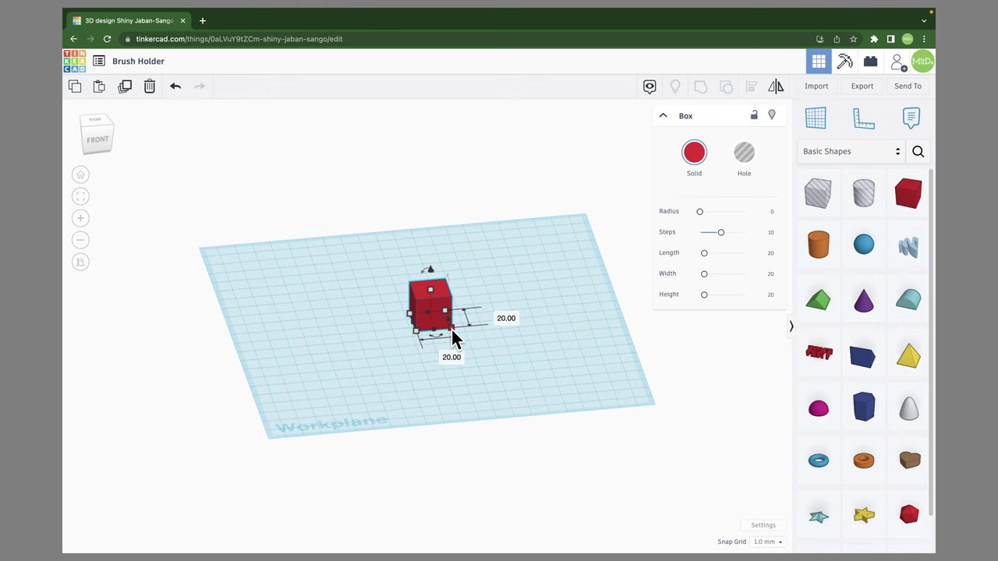
Examine the red box's rotation handles around its vertical axis and both horizontal axes
key(f)
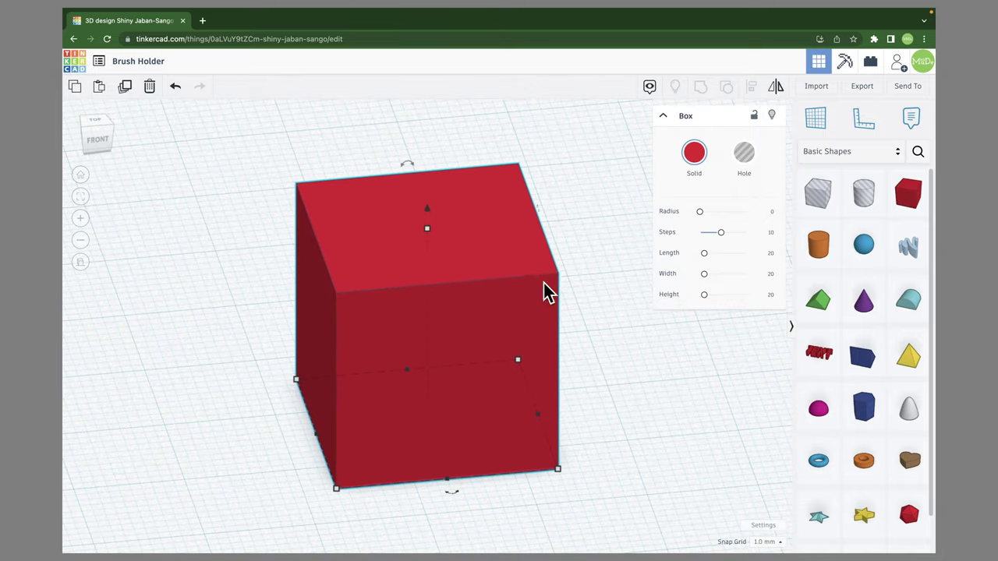
right_drag(577, 240, 596, 290)
right_drag(641, 457, 579, 468)
scroll(594, 473, down, 3)
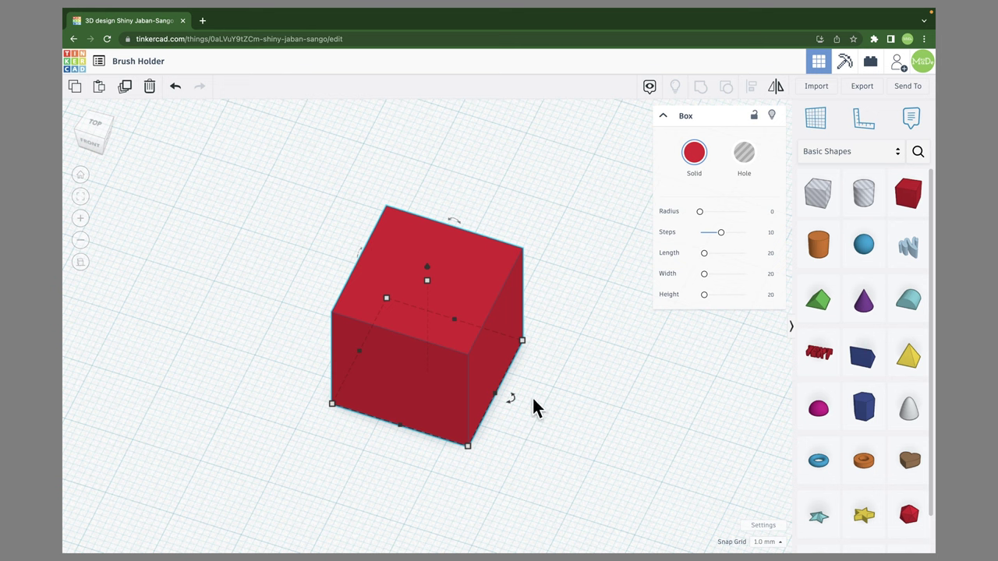
mouse_move(511, 401)
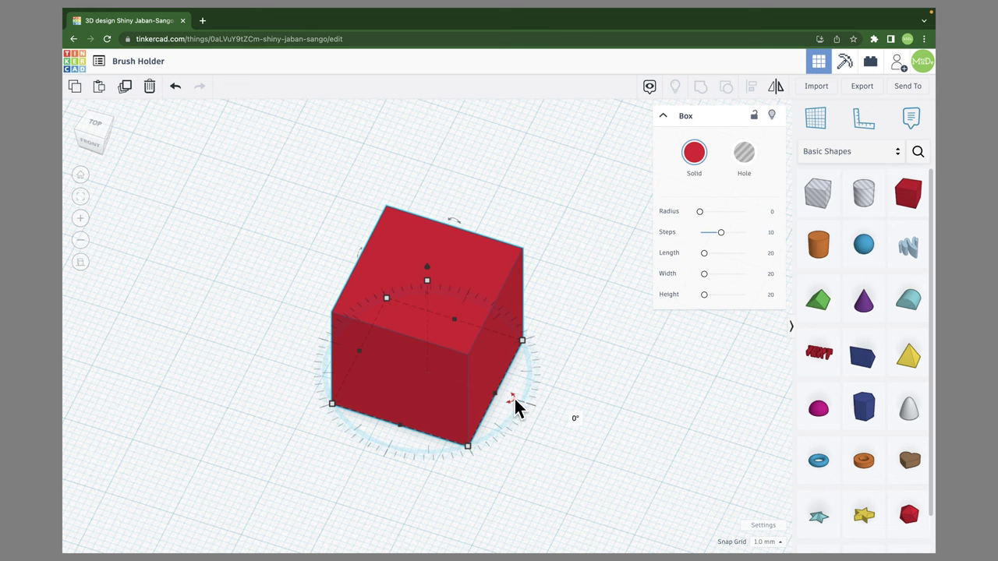
mouse_move(513, 402)
mouse_down()
mouse_move(512, 373)
mouse_move(475, 419)
mouse_move(512, 407)
mouse_up()
right_drag(525, 415, 501, 423)
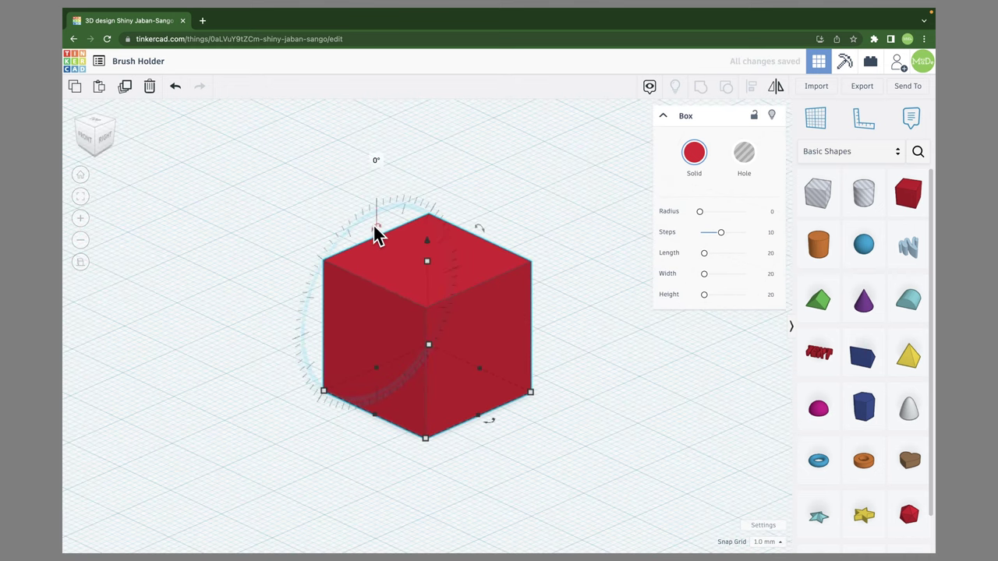
mouse_move(375, 231)
mouse_down()
mouse_move(398, 221)
mouse_move(360, 248)
mouse_move(380, 231)
mouse_up()
mouse_move(479, 227)
mouse_down()
mouse_move(499, 260)
mouse_move(452, 205)
mouse_move(483, 234)
mouse_up()
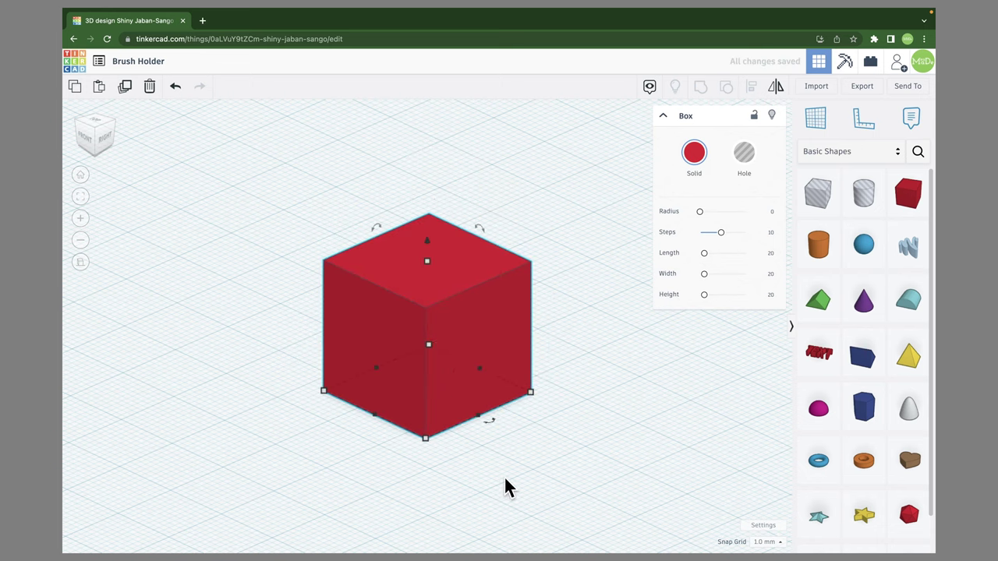
right_drag(530, 450, 540, 427)
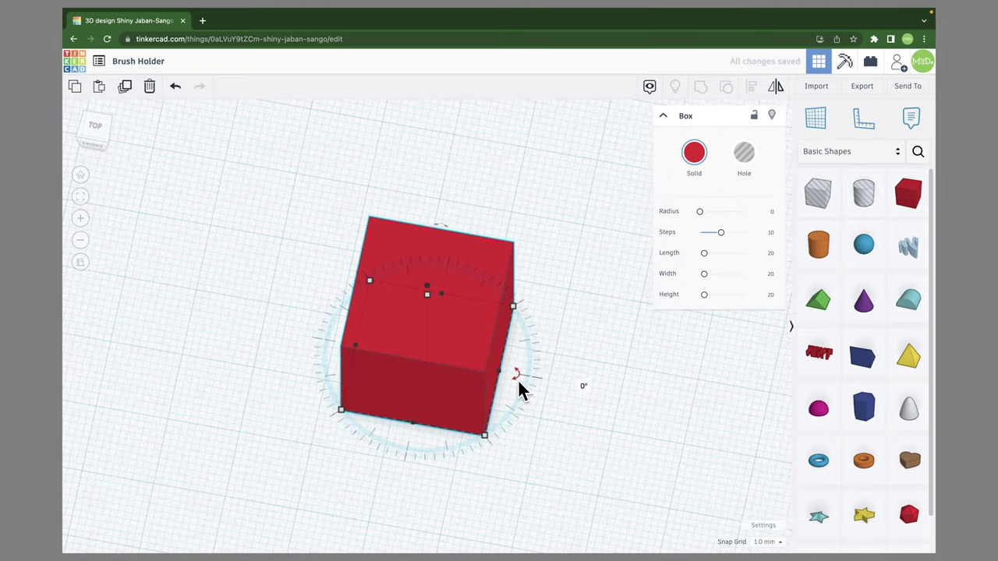
Rotate the box by 30° about its vertical axis
drag(518, 374, 608, 357)
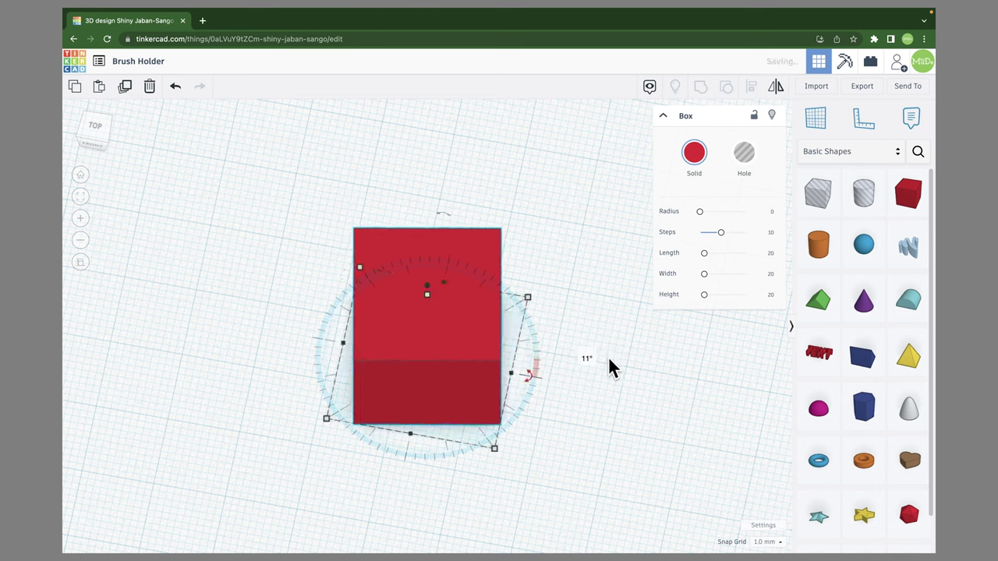
click(586, 359)
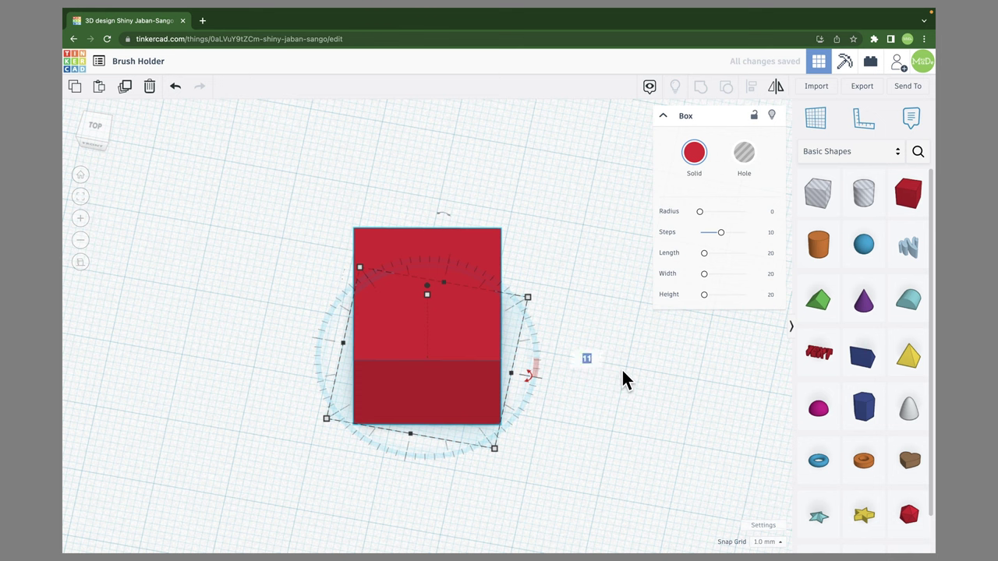
text(30)
key(Return)
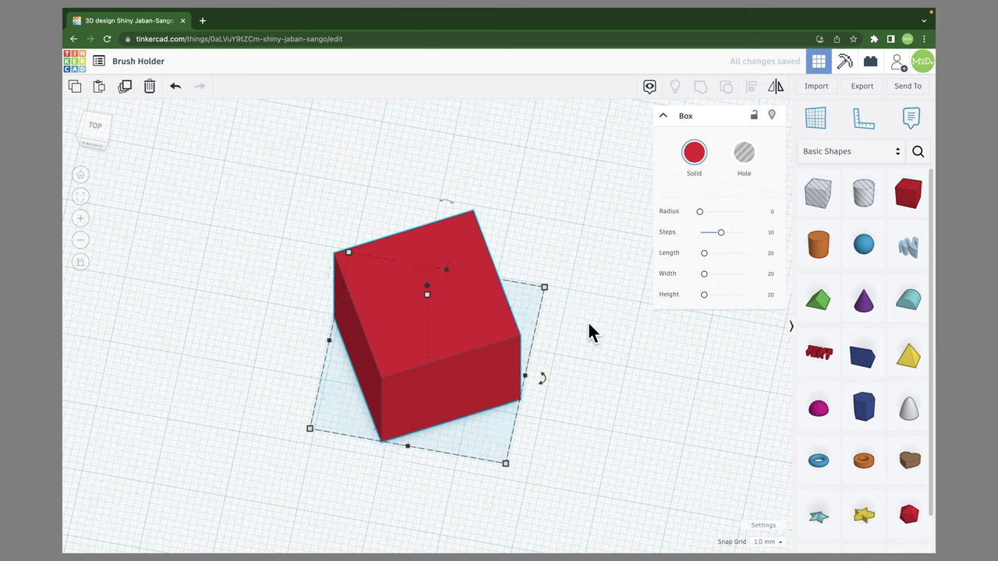
Rotate the box by -30° about its vertical axis
mouse_move(546, 382)
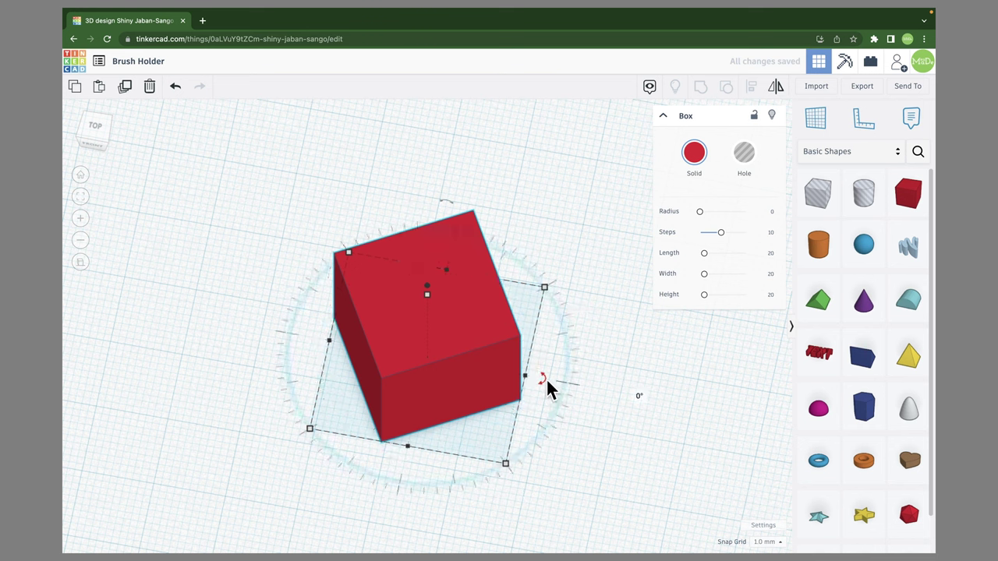
drag(548, 388, 613, 505)
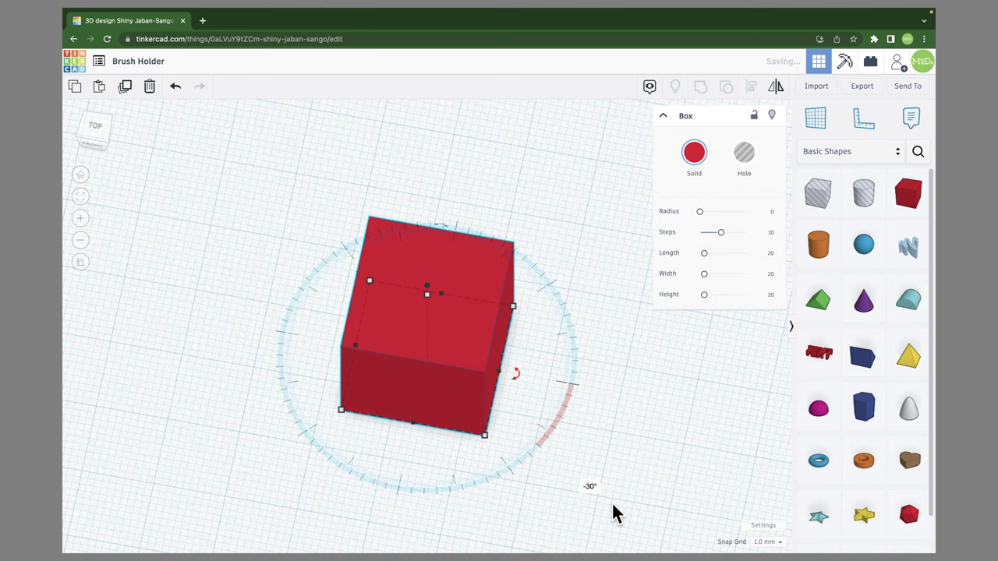
click(626, 395)
Shift the box freehand about 1 mm along each horizontal direction of the workplane
right_drag(523, 438, 436, 374)
click(423, 382)
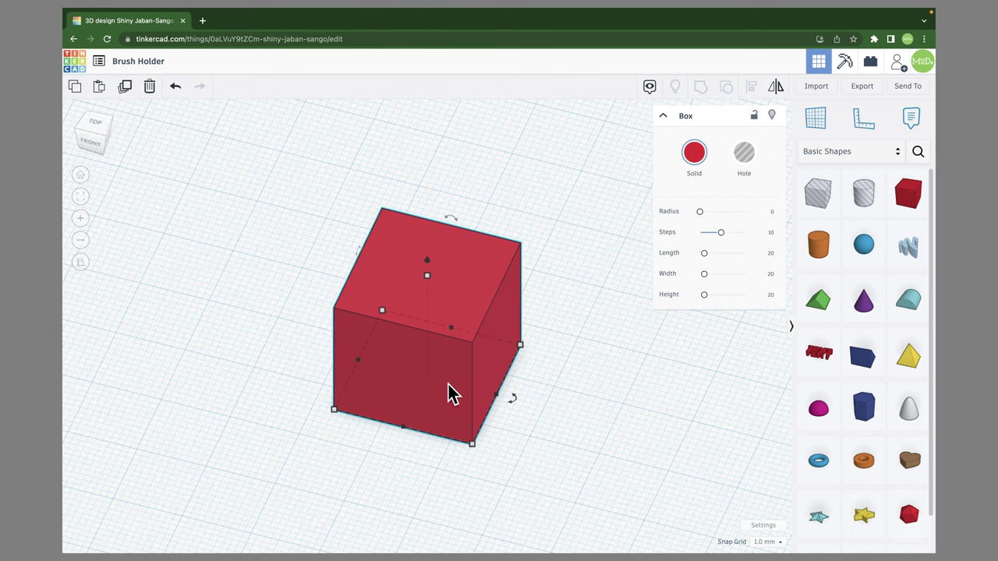
mouse_move(489, 278)
mouse_down()
mouse_move(444, 296)
mouse_move(456, 211)
mouse_move(574, 335)
mouse_move(358, 279)
mouse_move(487, 160)
mouse_move(585, 321)
mouse_move(369, 254)
mouse_move(537, 179)
mouse_move(505, 307)
mouse_move(475, 272)
mouse_move(468, 288)
mouse_move(520, 314)
mouse_move(508, 272)
mouse_move(468, 285)
mouse_move(490, 283)
mouse_up()
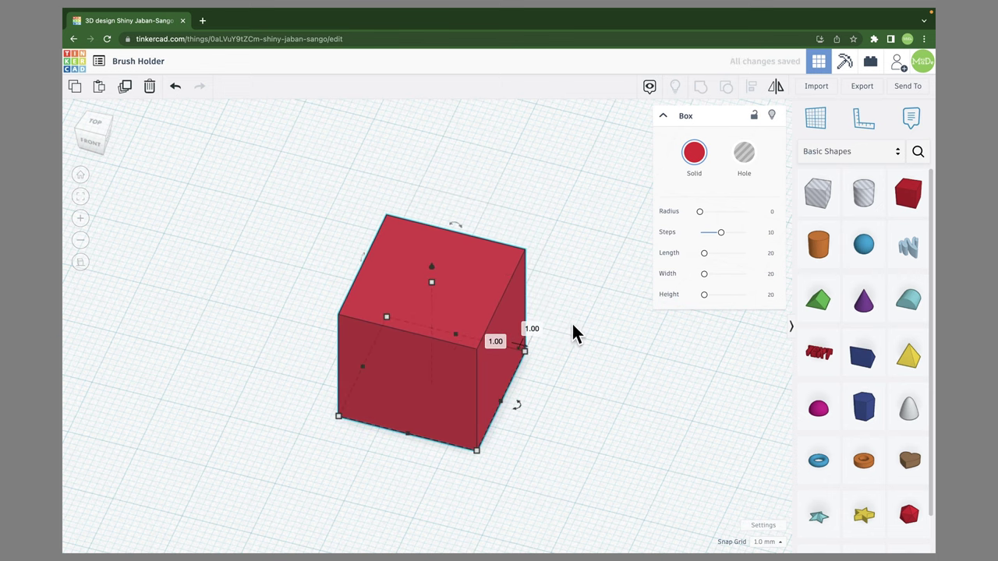
Raise the box 16 mm above the workplane, and drop it back onto the plane
right_drag(580, 350, 457, 252)
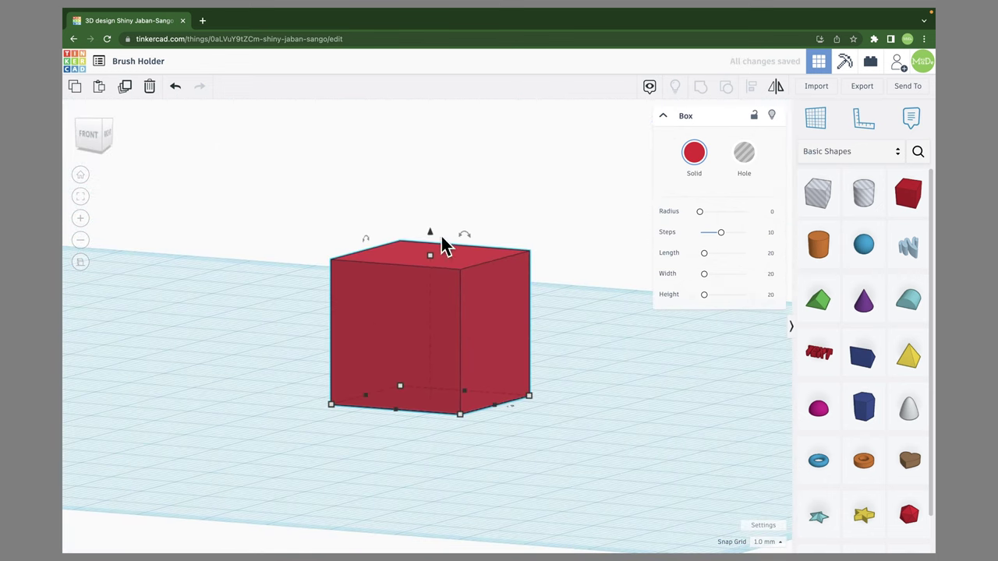
drag(430, 228, 468, 130)
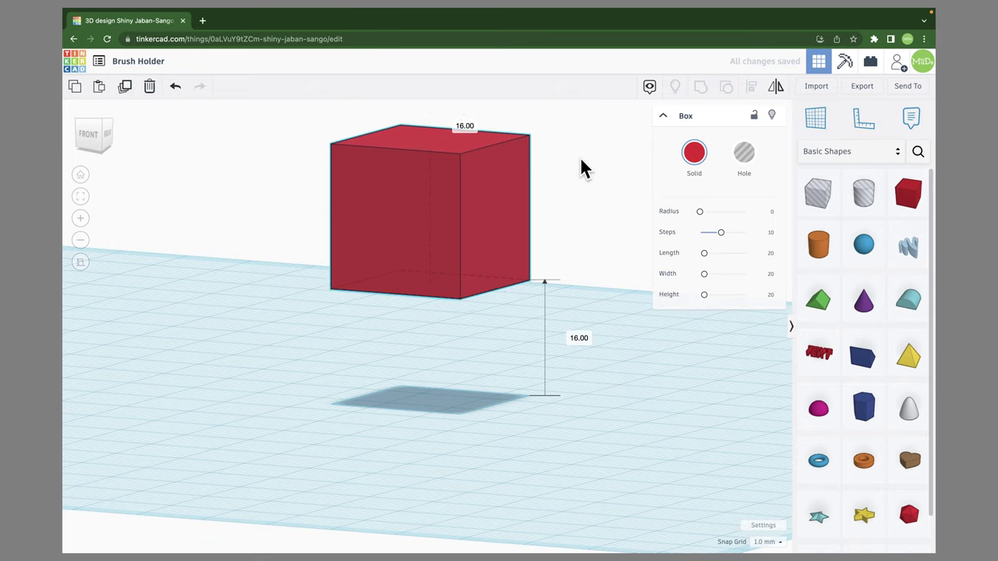
right_drag(581, 158, 583, 181)
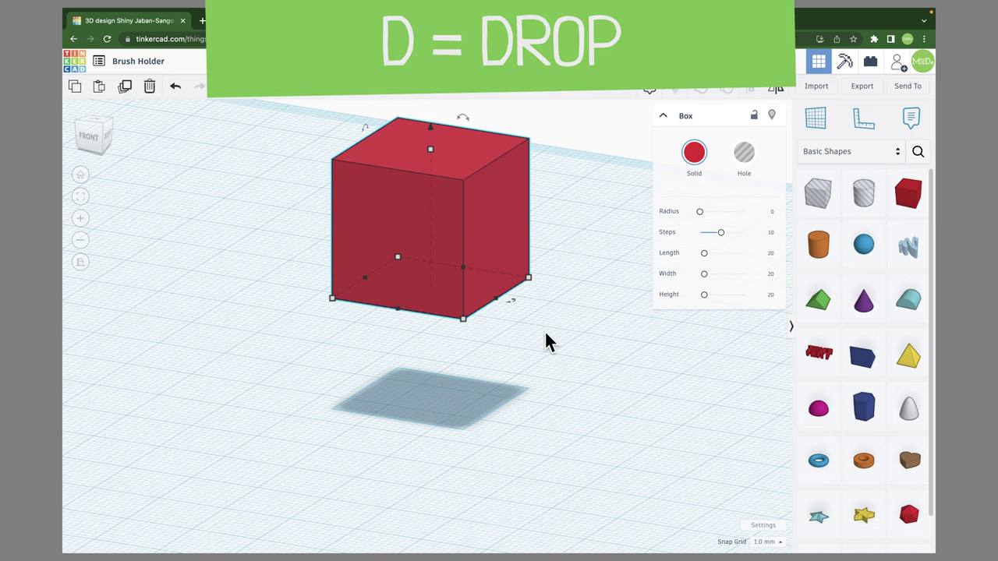
key(d)
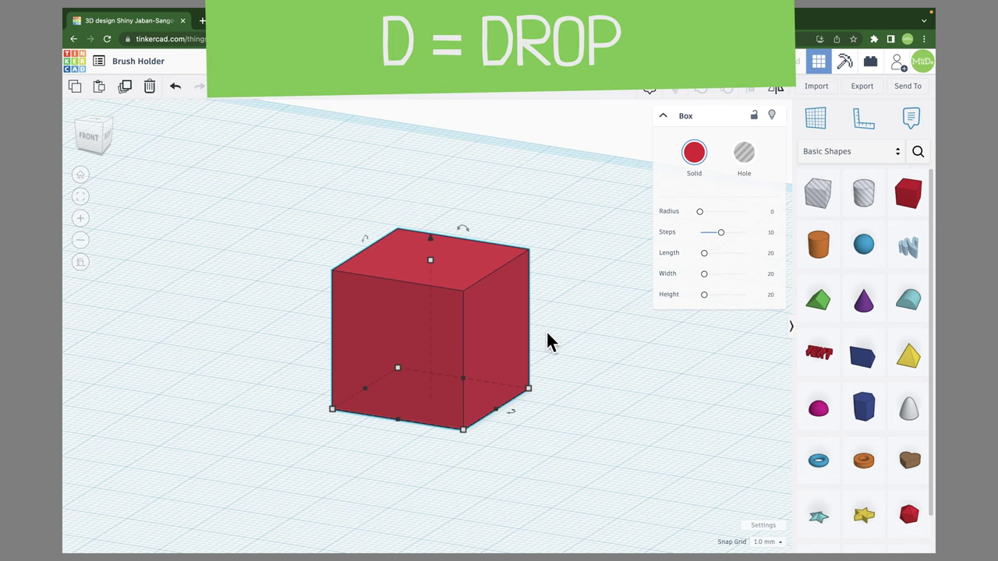
Set the box's base dimension along its front edge to 40 mm
mouse_move(614, 403)
right_down()
mouse_move(525, 413)
mouse_move(453, 382)
mouse_move(624, 417)
right_up()
click(488, 334)
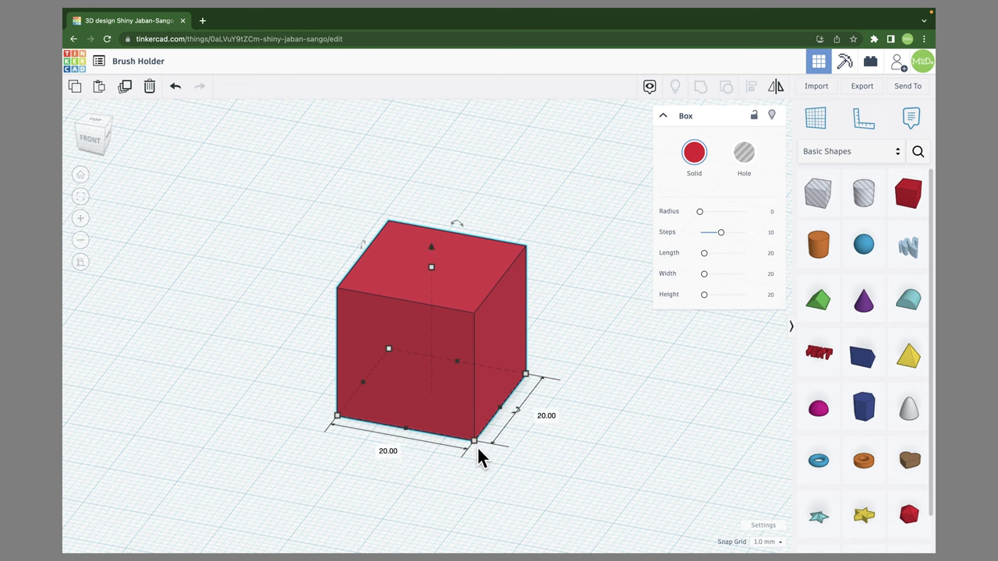
click(384, 451)
text(40)
key(Return)
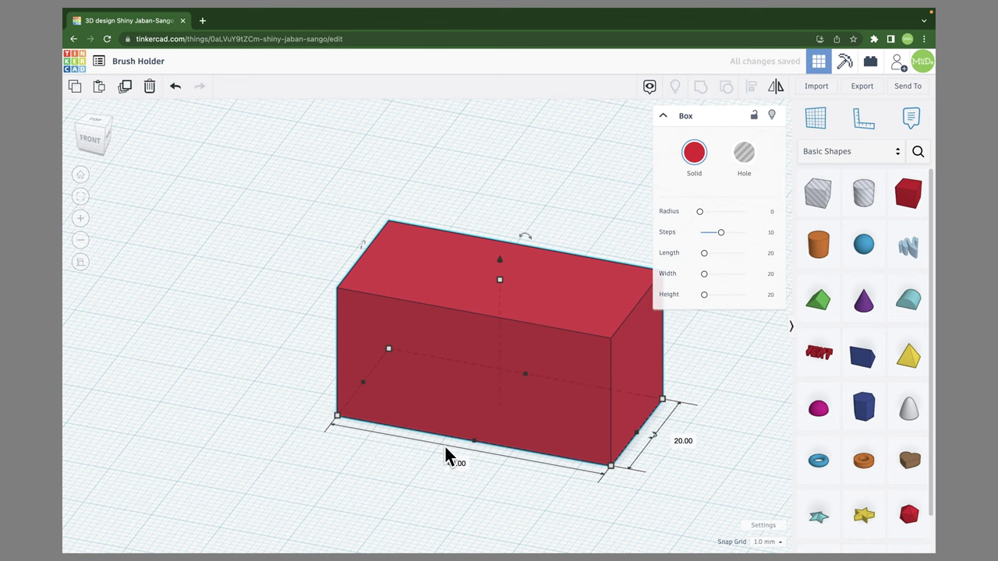
Set the box's side base dimension to 40 mm and its front base dimension to 50 mm
right_drag(521, 496, 521, 437)
mouse_move(550, 492)
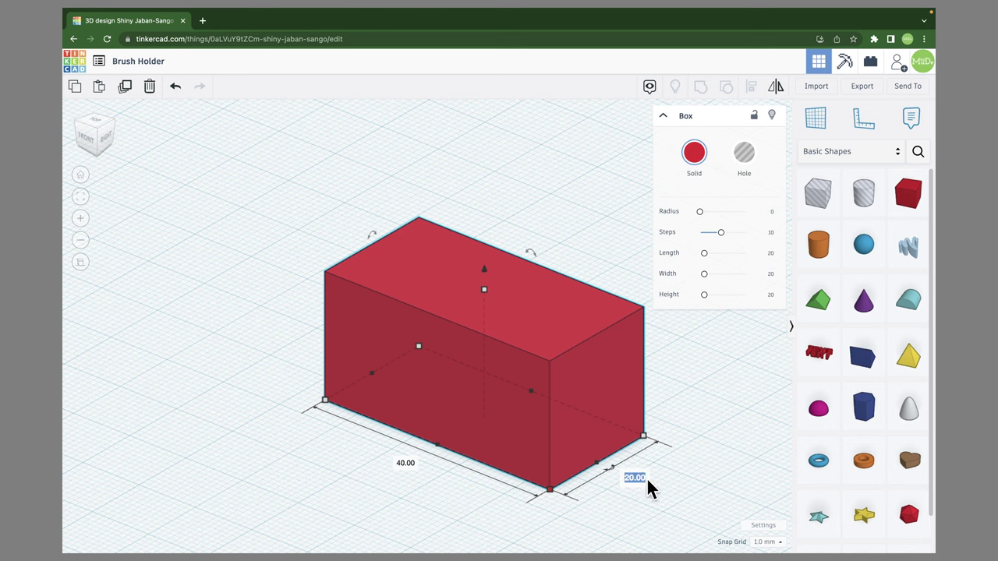
text(40)
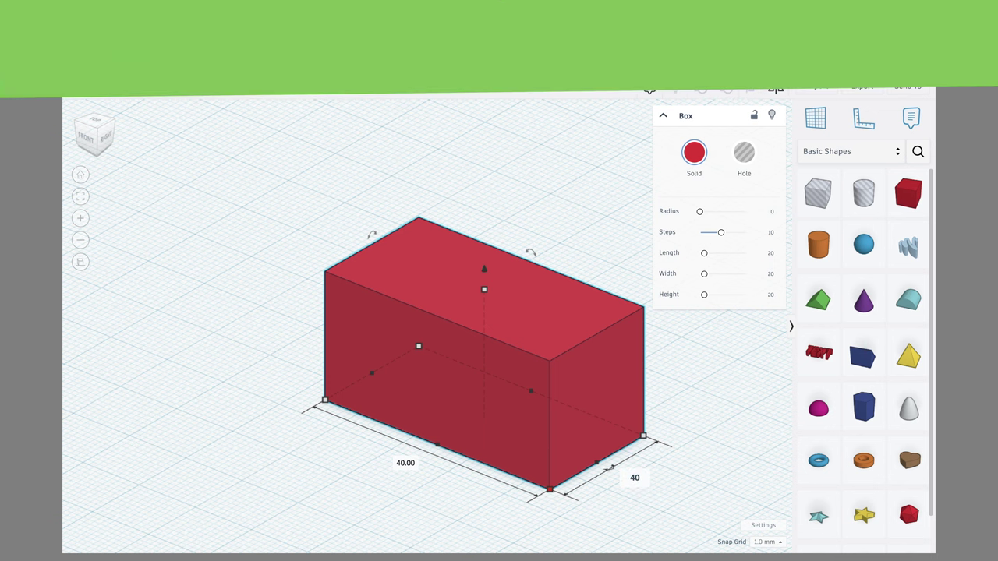
key(Tab)
key(Tab)
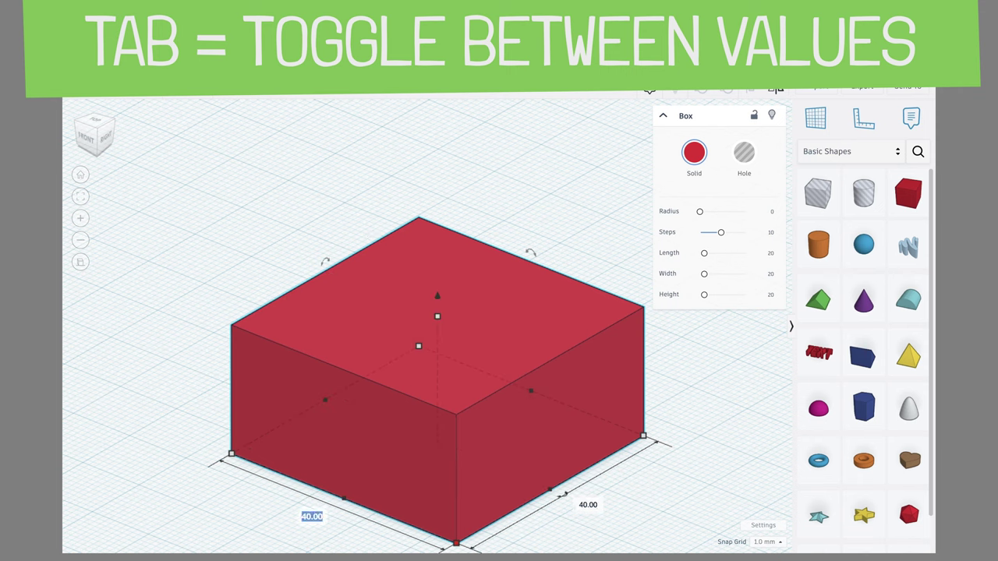
text(50)
key(Return)
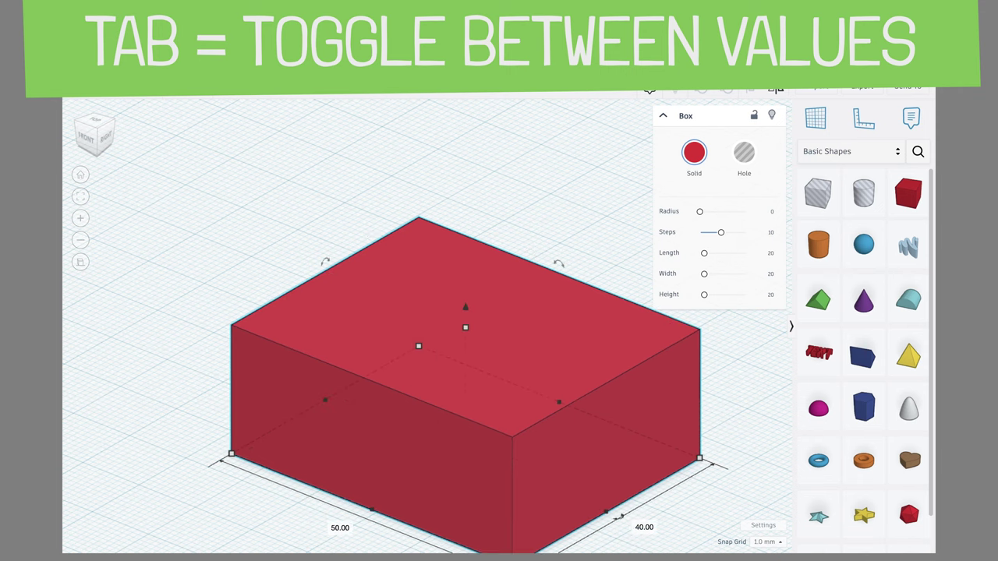
Set the height of the box to 10 mm
key(f)
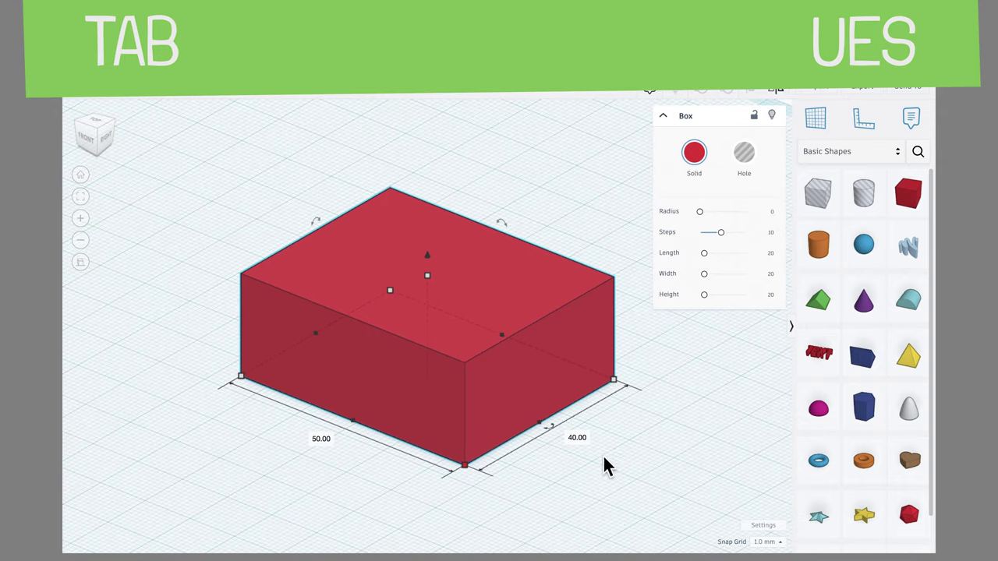
right_drag(356, 493, 392, 510)
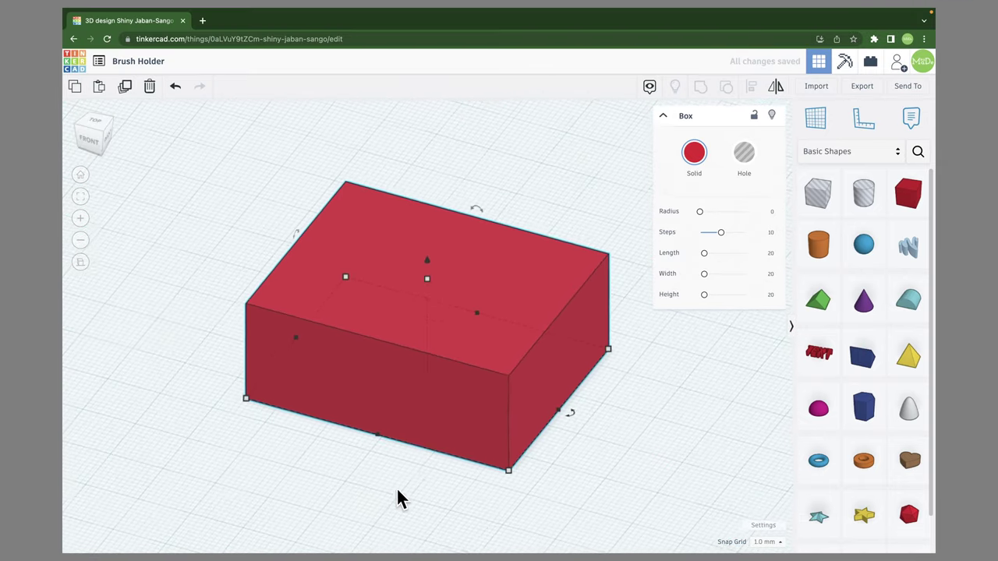
right_drag(617, 428, 592, 366)
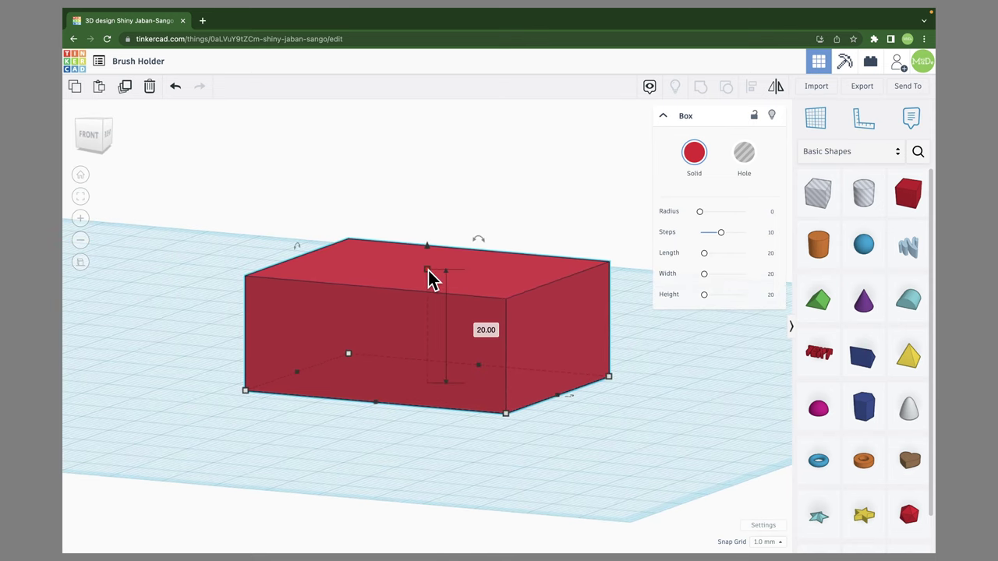
mouse_move(426, 273)
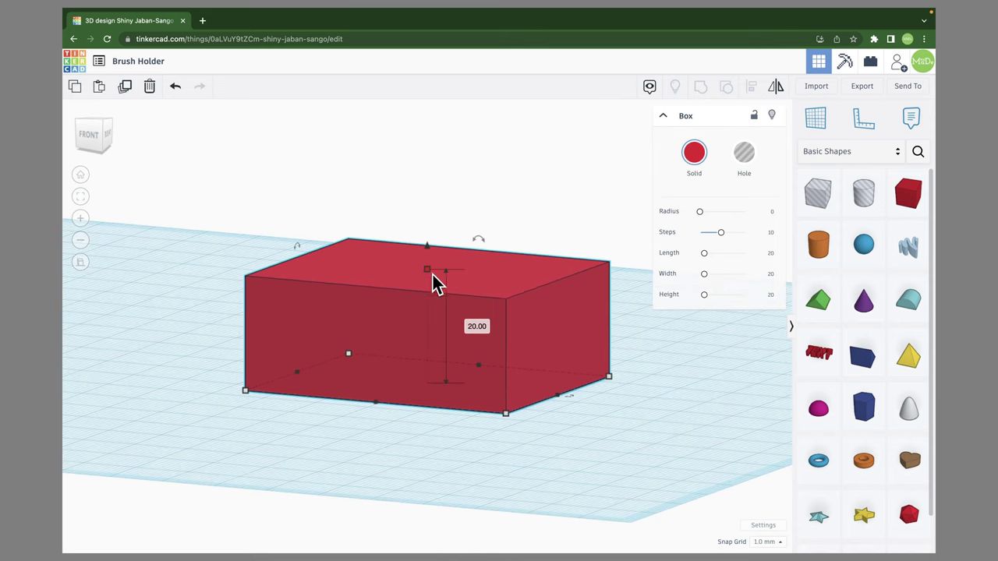
click(478, 327)
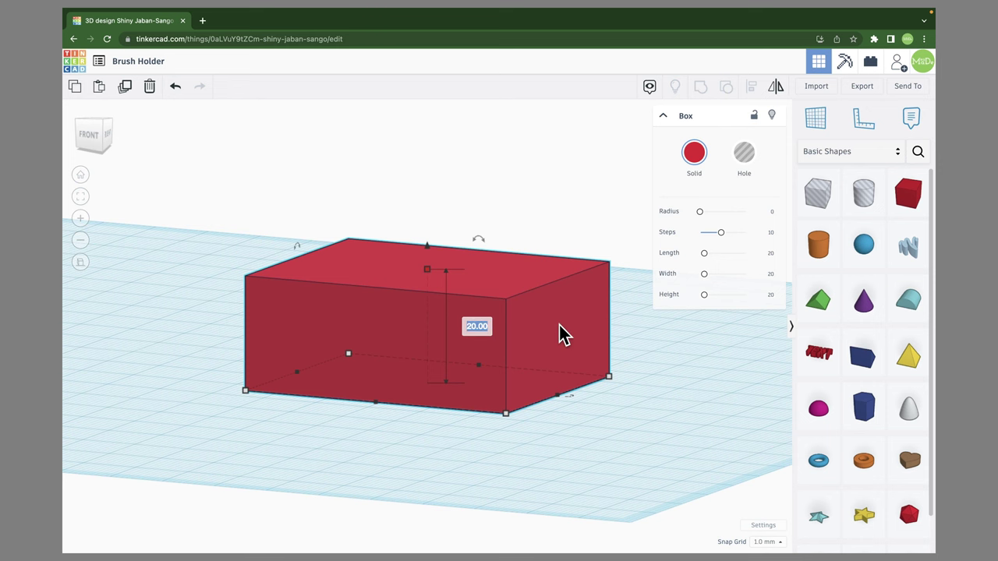
text(10)
key(Return)
Shorten the box freehand along its front edge, and reduce its depth to about 22 mm
right_drag(530, 240, 564, 386)
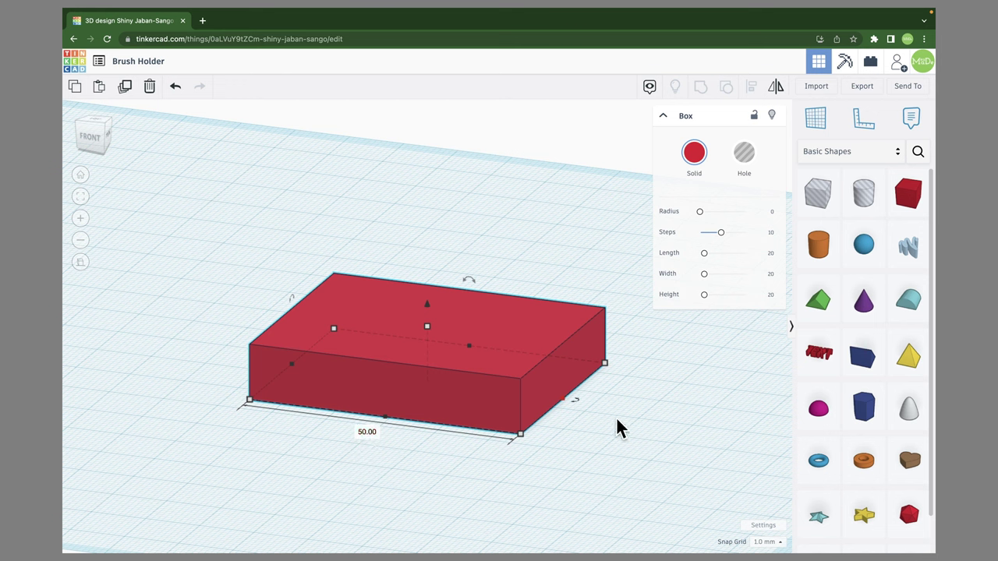
drag(562, 396, 447, 386)
drag(450, 393, 383, 382)
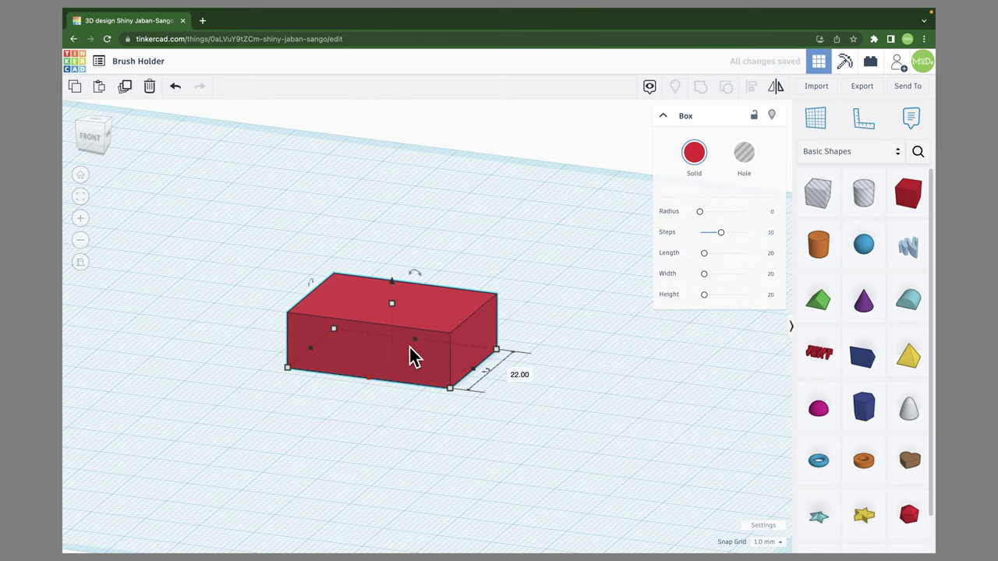
Stretch the box taller freehand, and resize its base from the front corner to make it narrower
right_drag(430, 357, 462, 375)
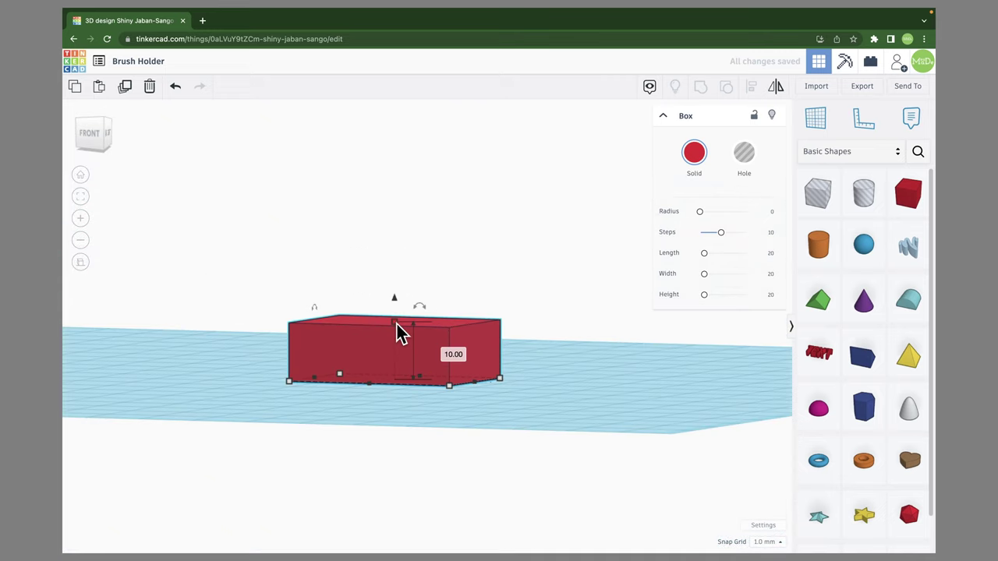
drag(395, 321, 402, 254)
right_drag(402, 262, 451, 379)
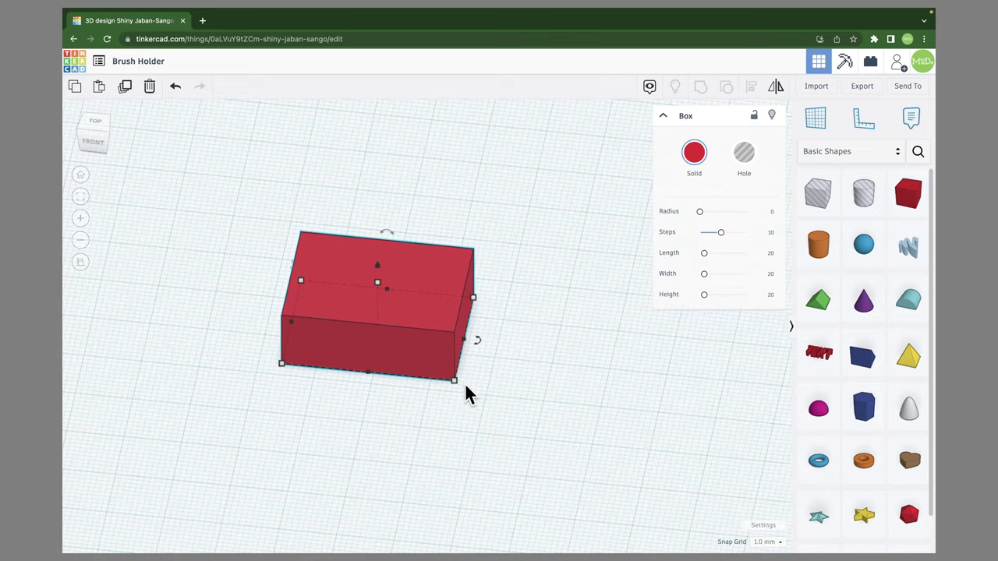
drag(454, 380, 404, 391)
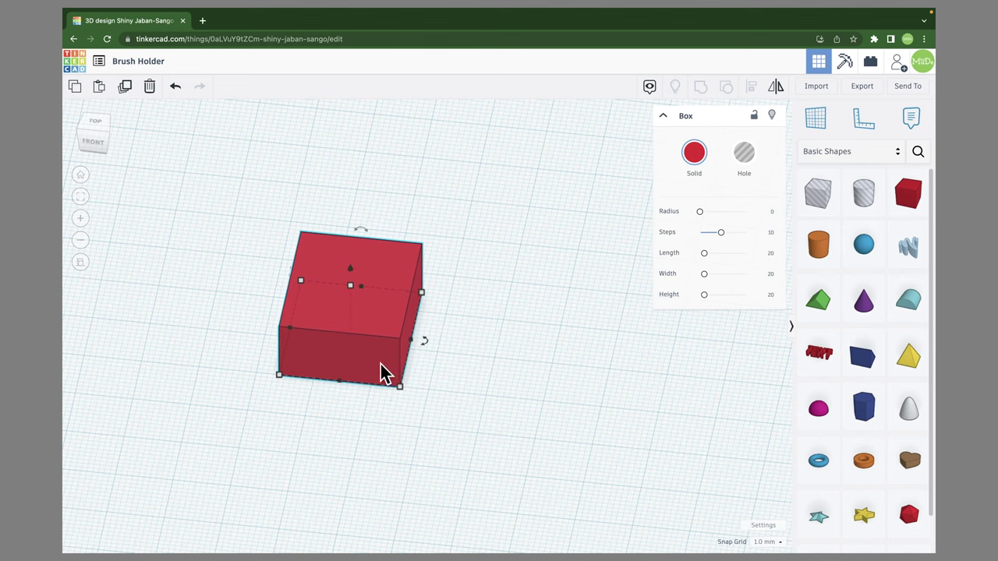
Delete the resized box and place a new default solid box near the middle of the workplane
key(Delete)
drag(882, 201, 426, 332)
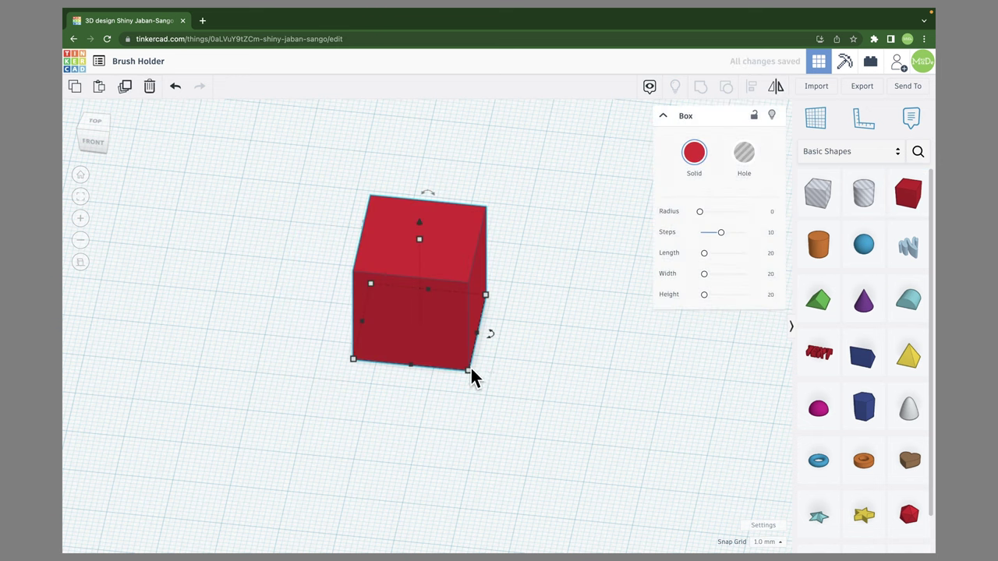
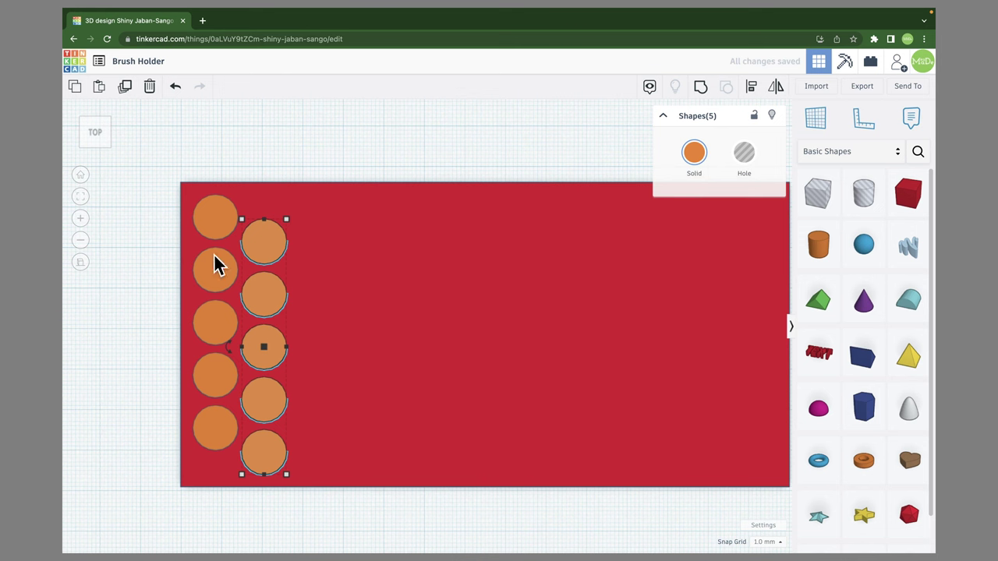
Duplicate the two staggered columns of orange cylinders without the red box, and move the copy 24 mm along the box's length
click(159, 160)
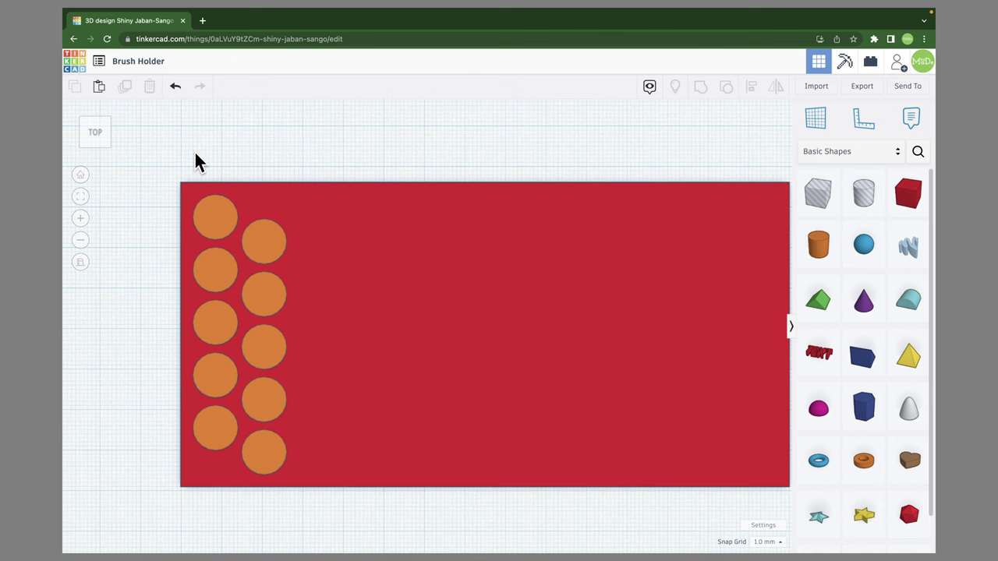
drag(195, 153, 283, 491)
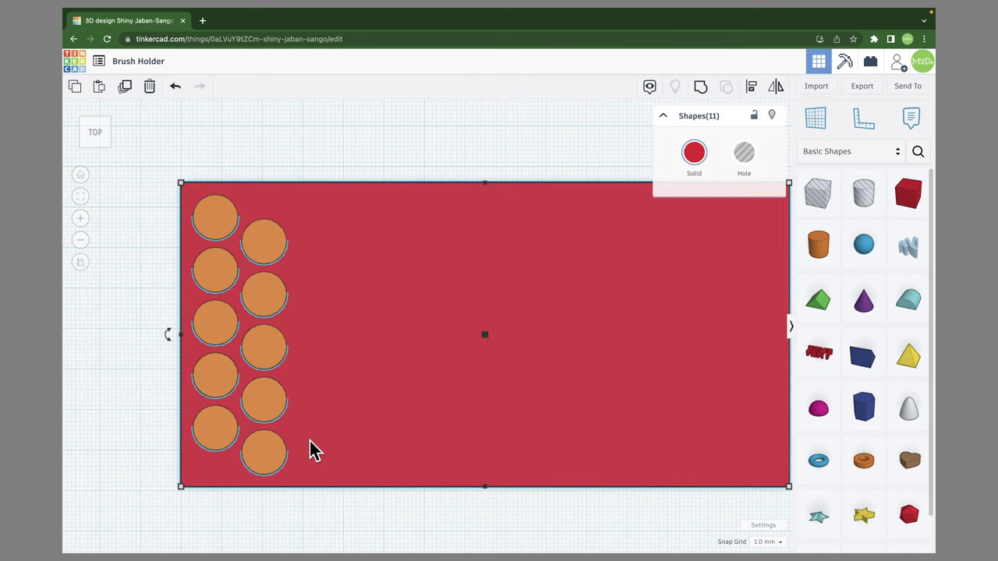
shift+click(347, 409)
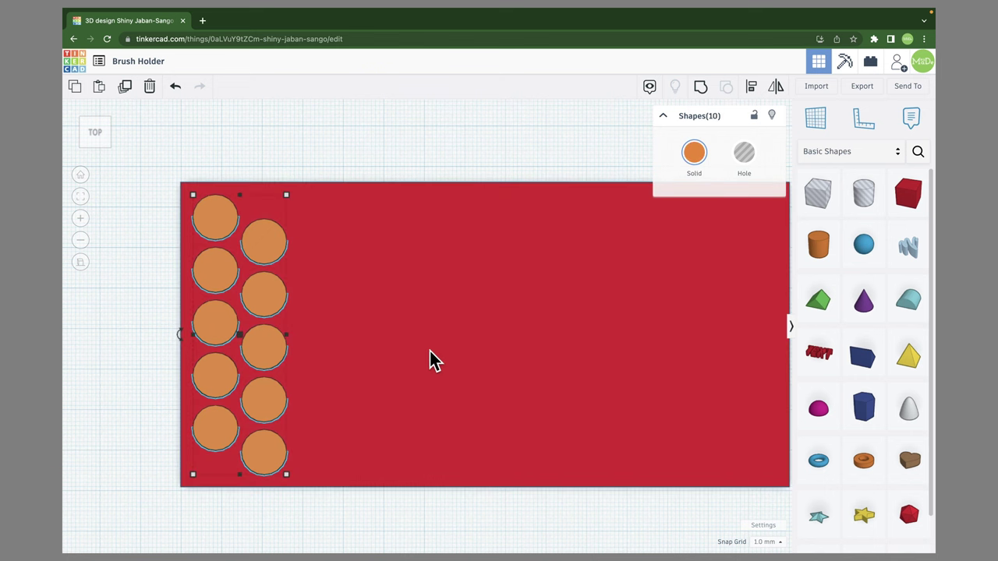
click(125, 87)
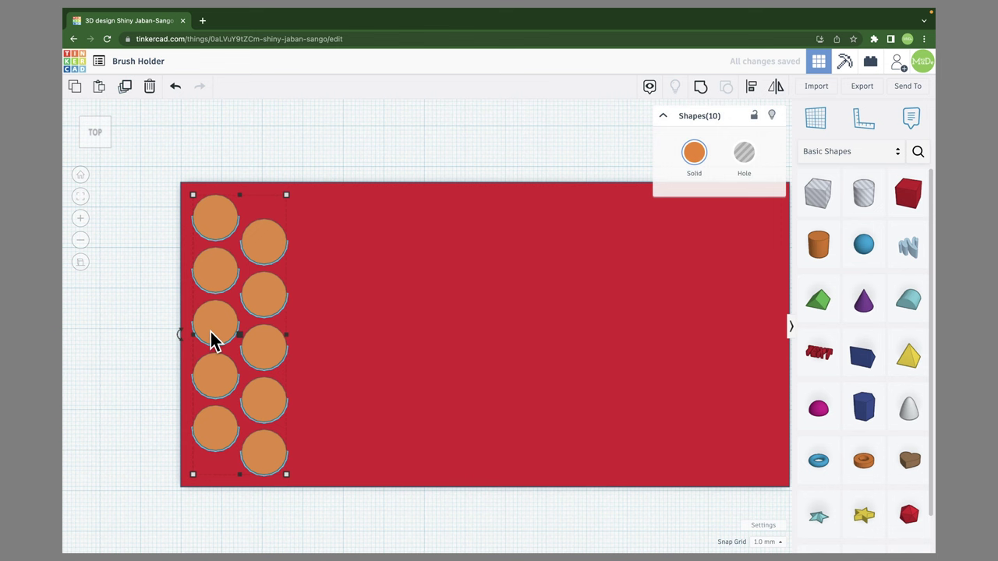
drag(211, 335, 309, 353)
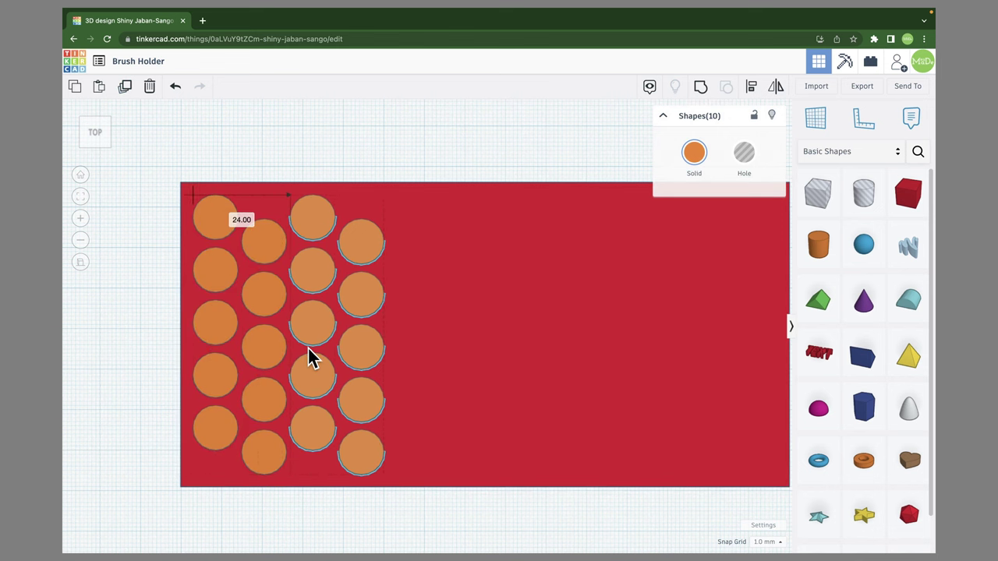
Repeat the duplicate four more times at the same spacing until twelve staggered cylinder columns fill the box's length
scroll(290, 322, down, 2)
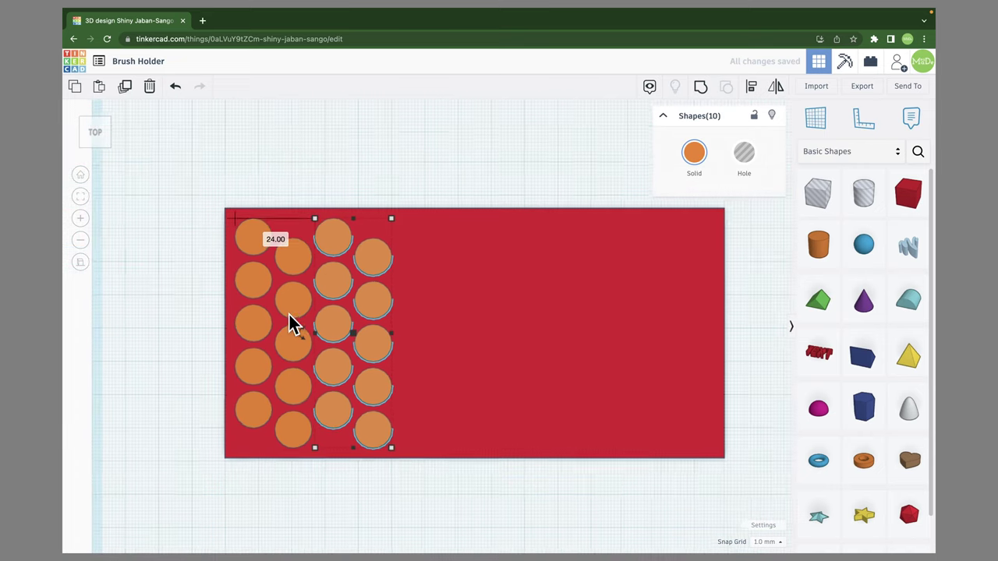
click(125, 89)
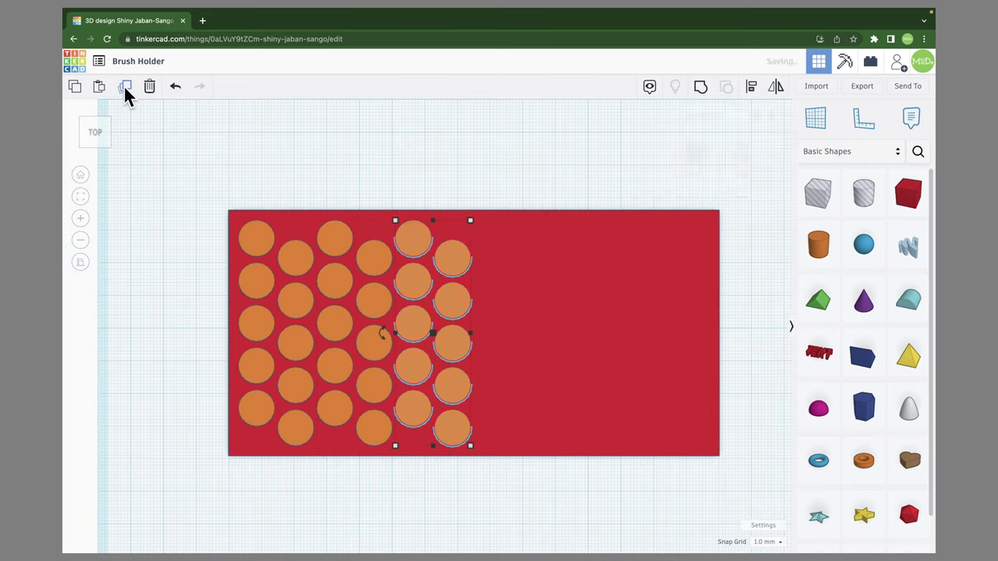
click(125, 87)
click(125, 87)
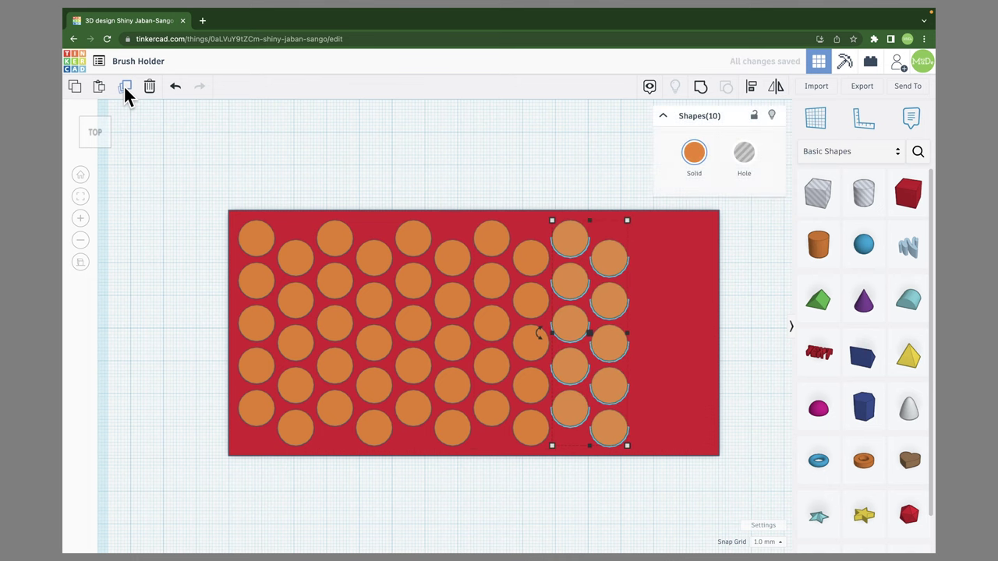
click(123, 84)
click(422, 160)
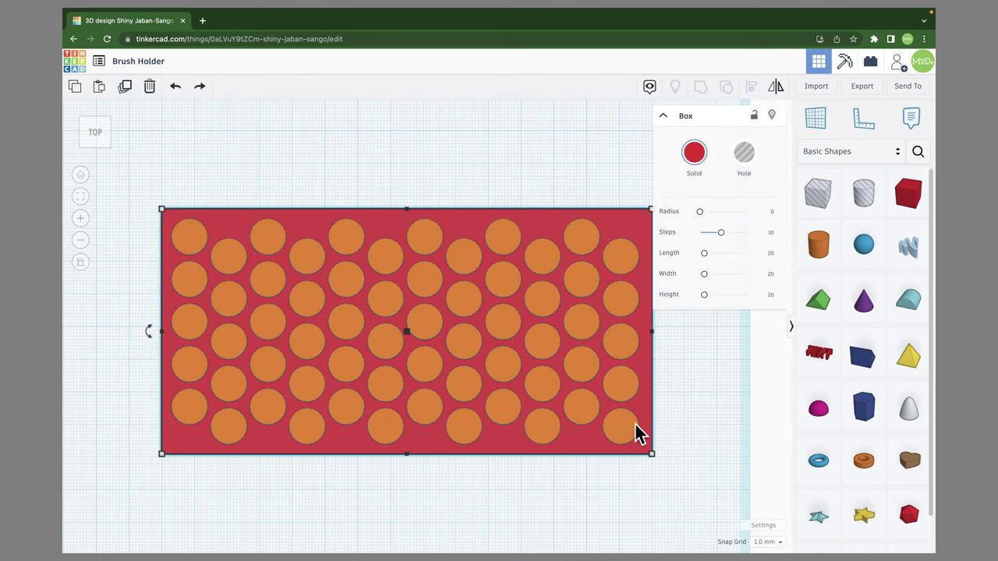
Group all the orange cylinders into one shape, leaving out the red box, and check that they select together
right_drag(482, 480, 487, 336)
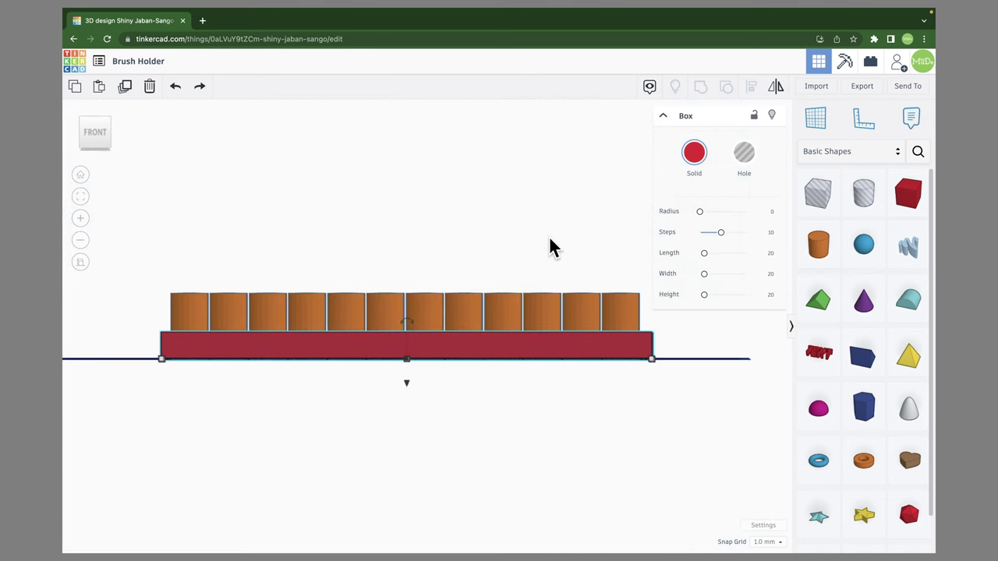
click(98, 132)
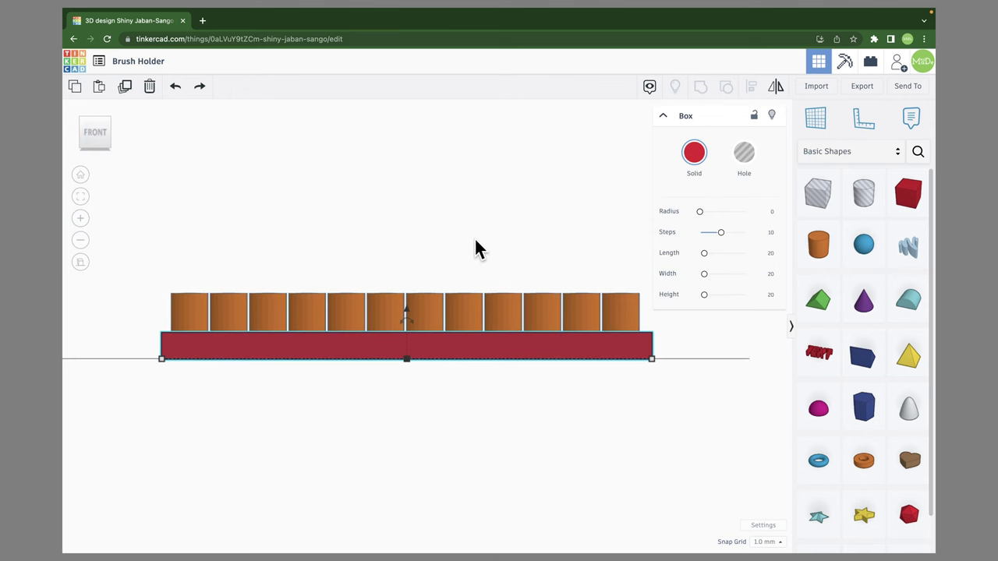
drag(599, 284, 120, 308)
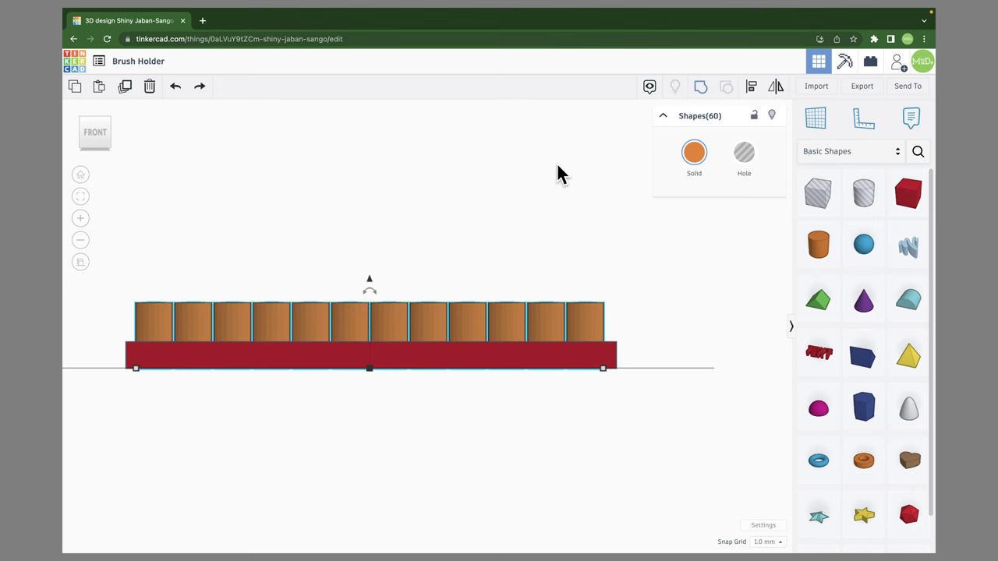
key(ctrl+g)
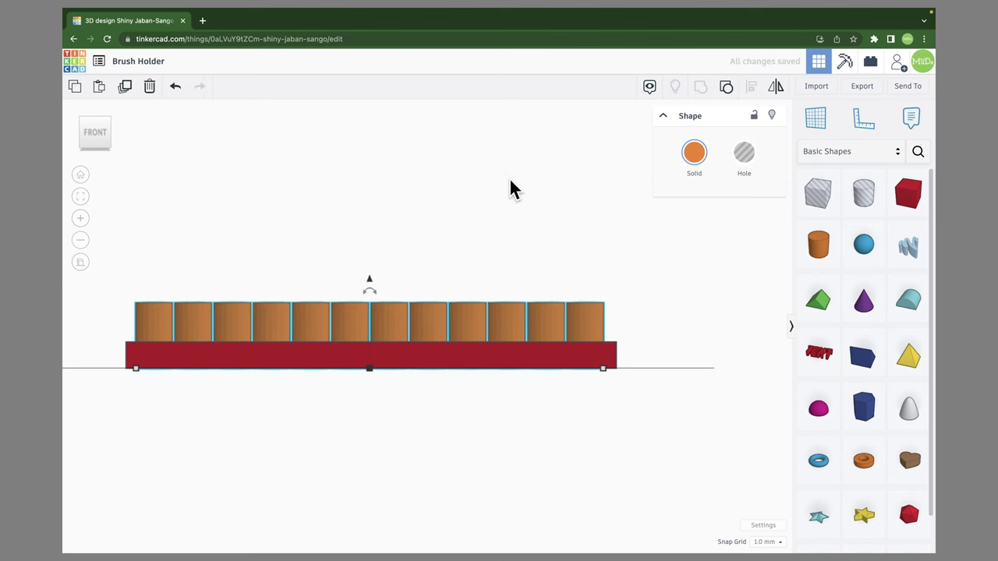
right_drag(506, 171, 505, 269)
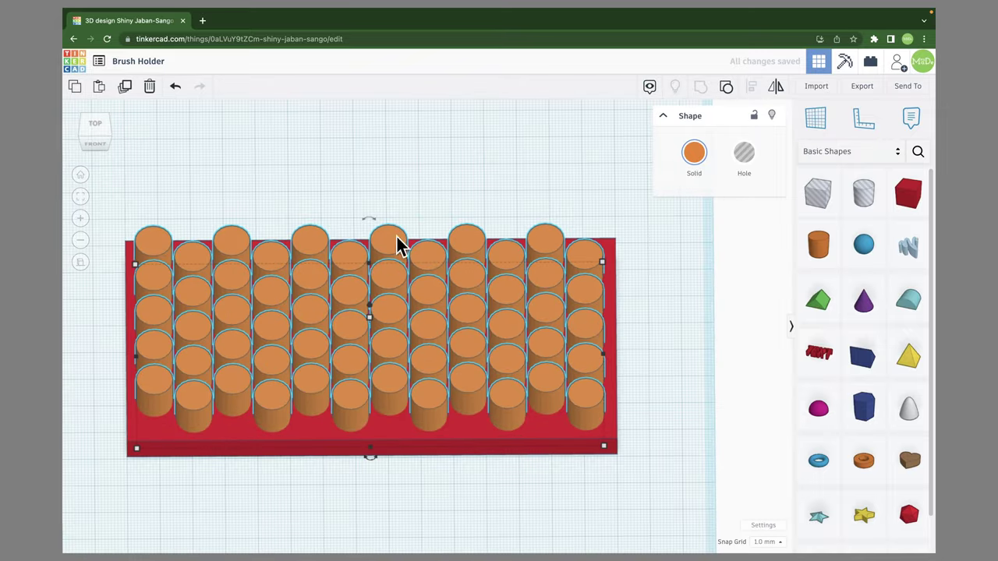
click(425, 196)
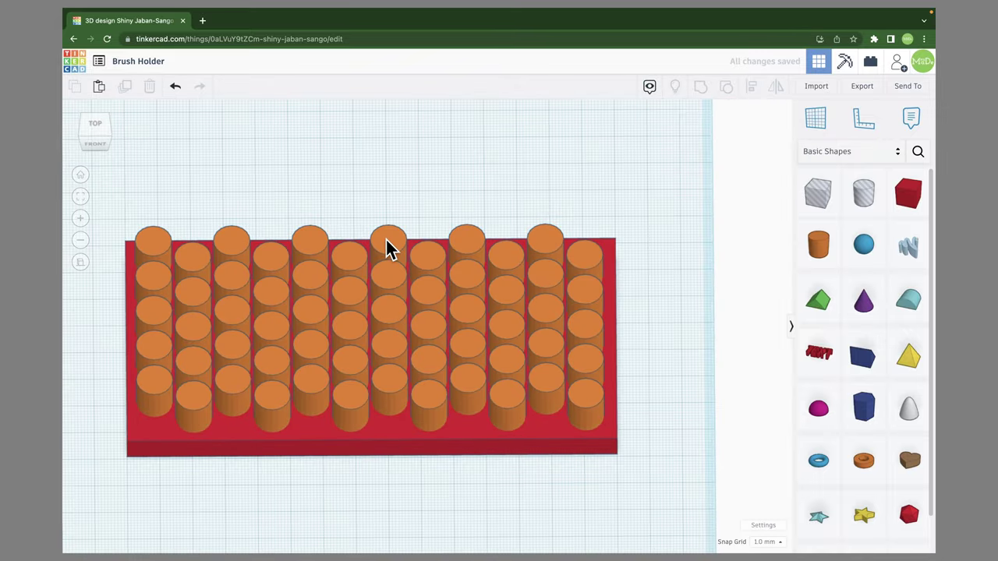
click(387, 247)
click(432, 192)
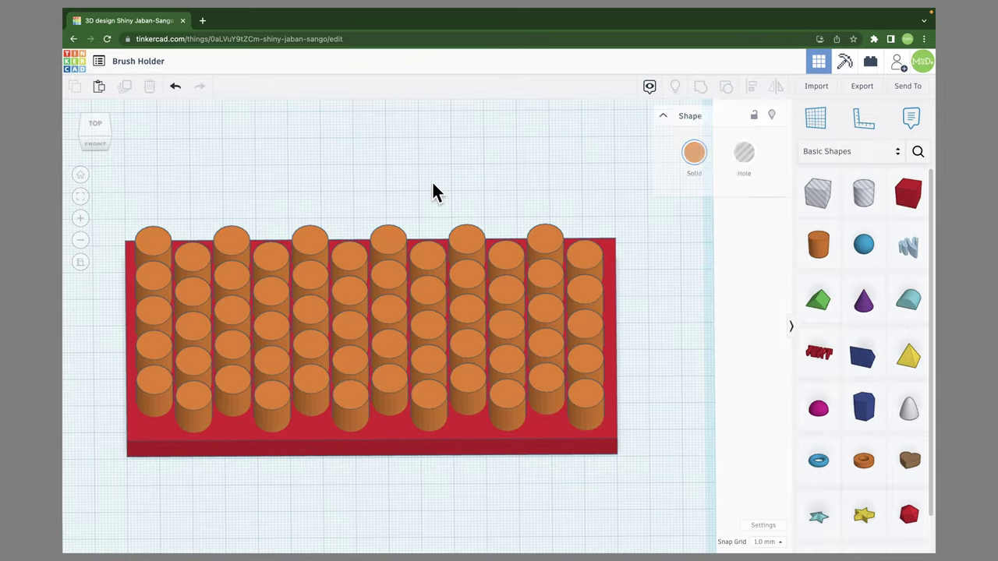
click(392, 254)
click(438, 186)
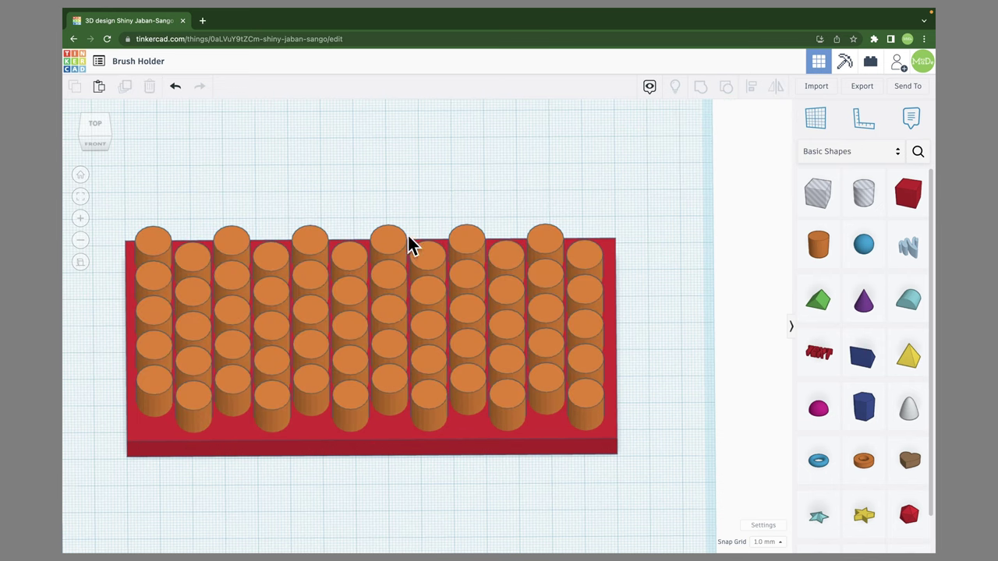
Align the cylinder group with the red box, centring it along both the box's length and its width
click(94, 126)
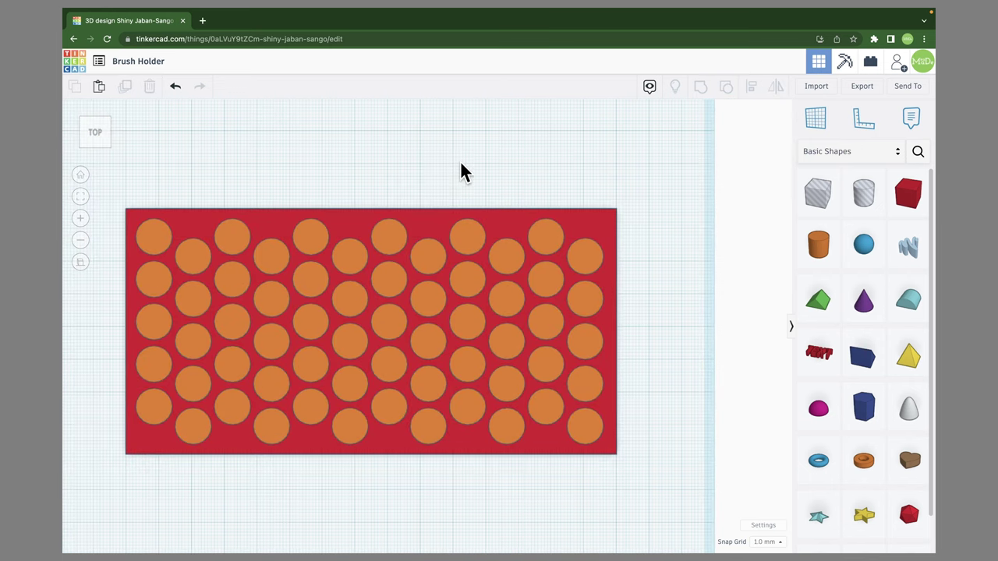
drag(498, 159, 258, 345)
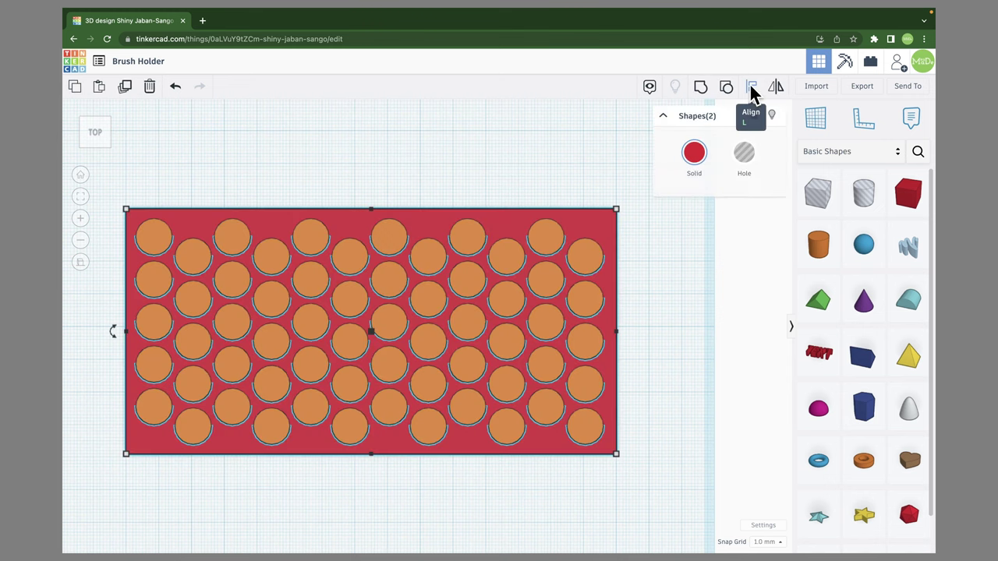
click(751, 89)
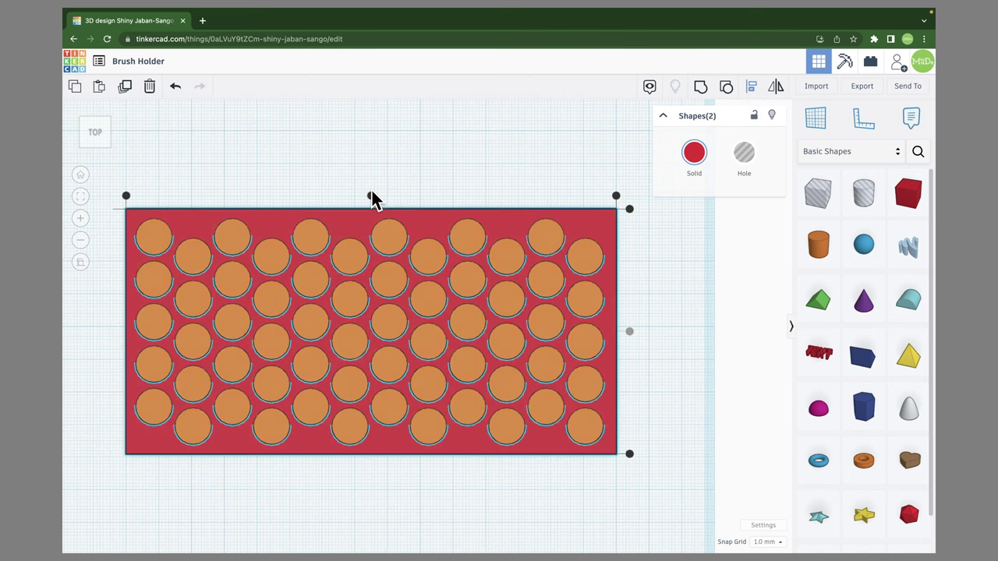
click(372, 195)
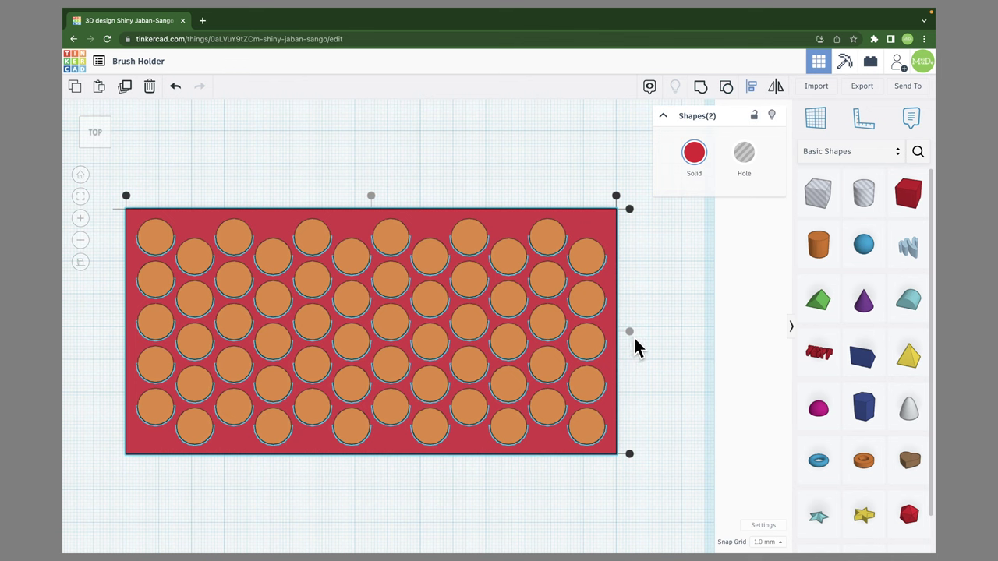
click(630, 211)
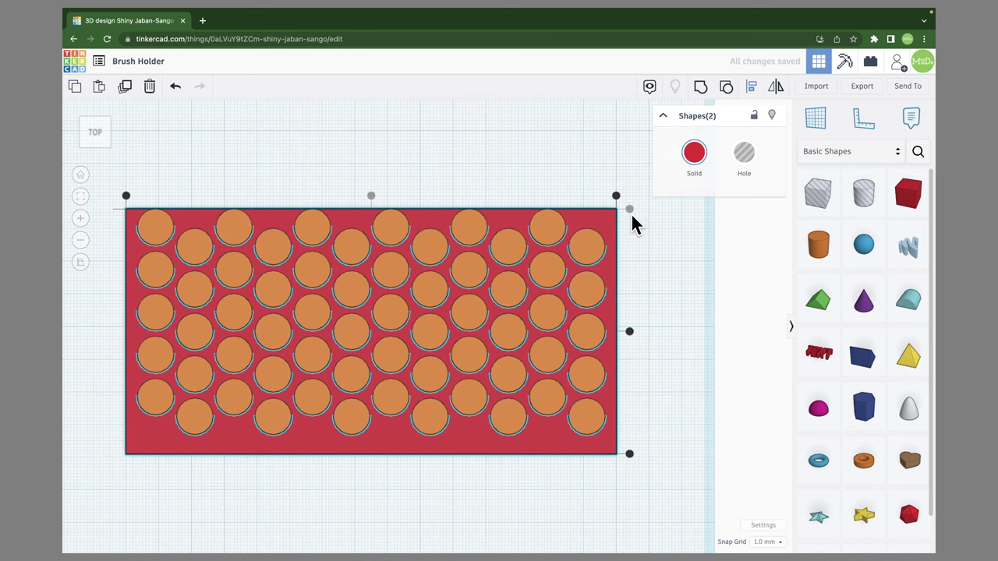
click(630, 332)
click(663, 394)
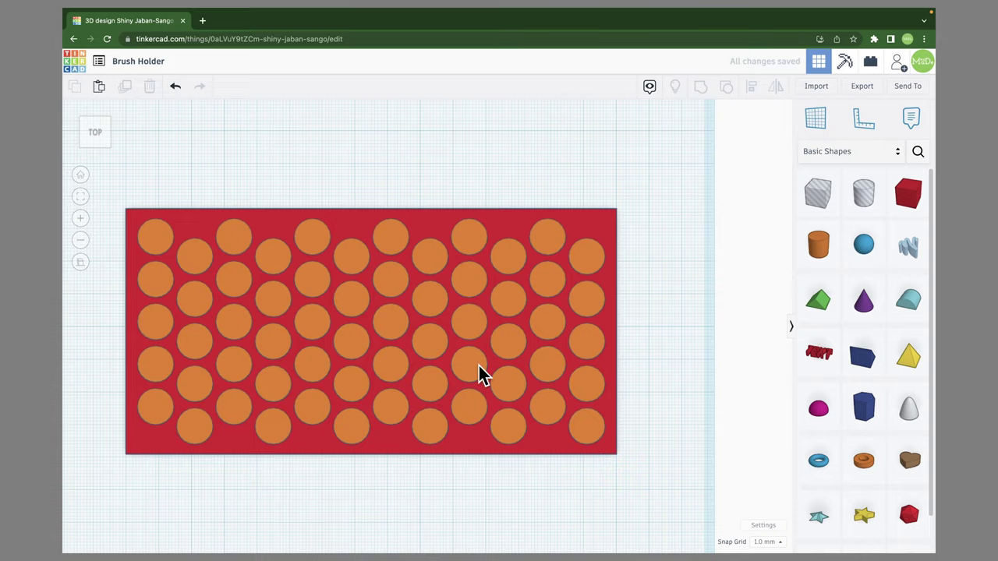
Turn the grouped cylinders into a hole shape
right_drag(331, 181, 523, 163)
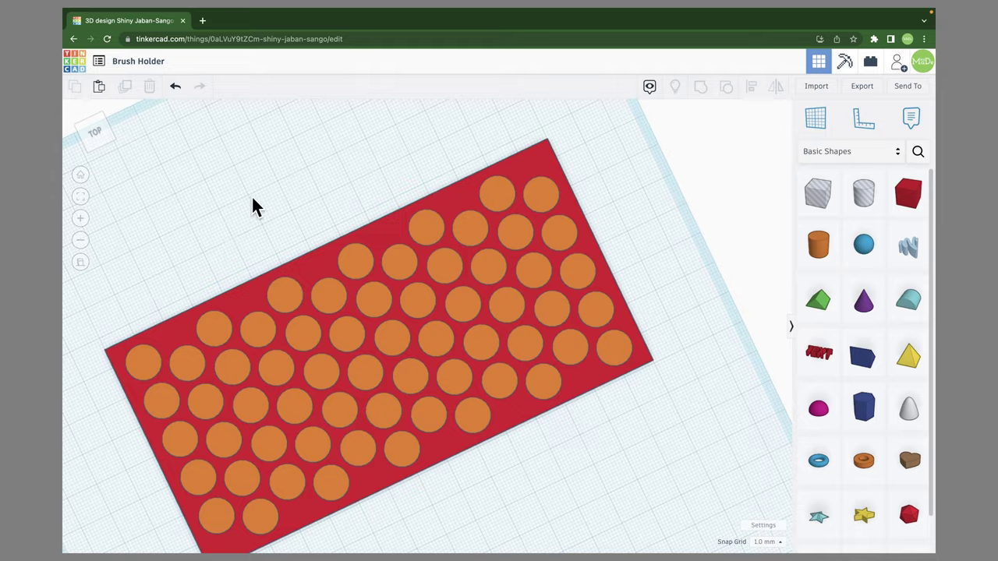
right_drag(253, 201, 185, 168)
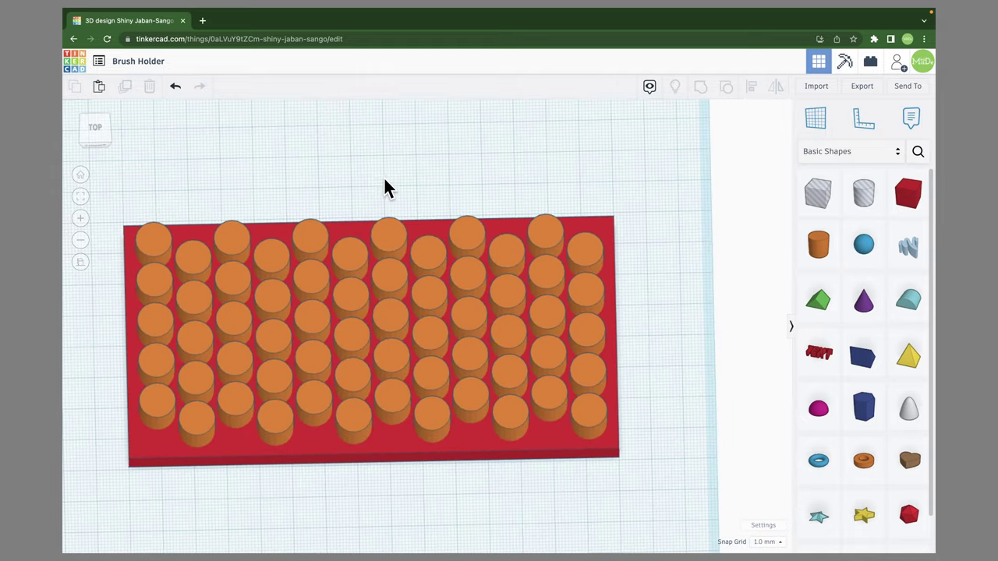
click(423, 260)
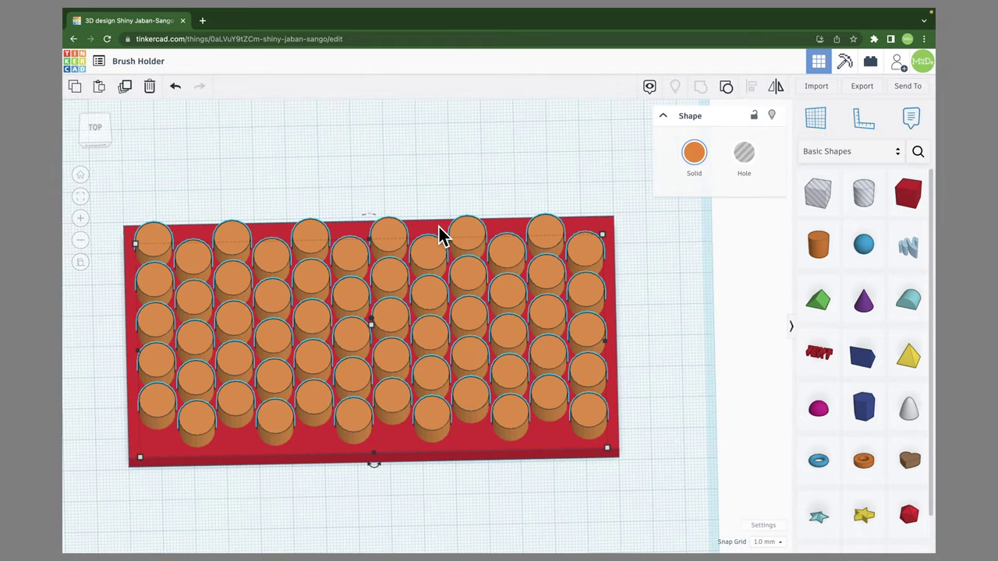
click(745, 155)
click(324, 156)
right_drag(325, 156, 349, 234)
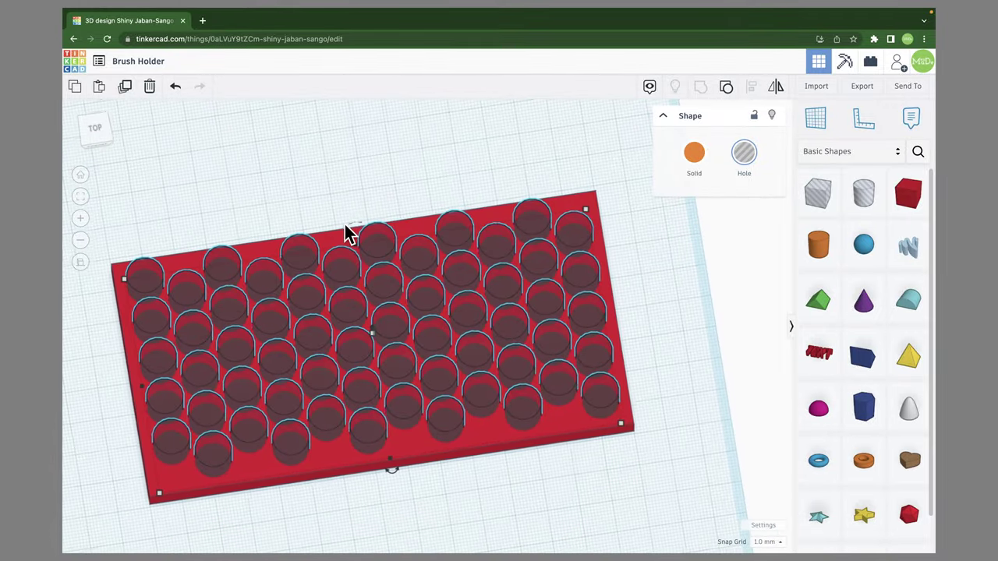
Group the red box with the cylinder holes to cut the round openings through it
drag(489, 144, 320, 329)
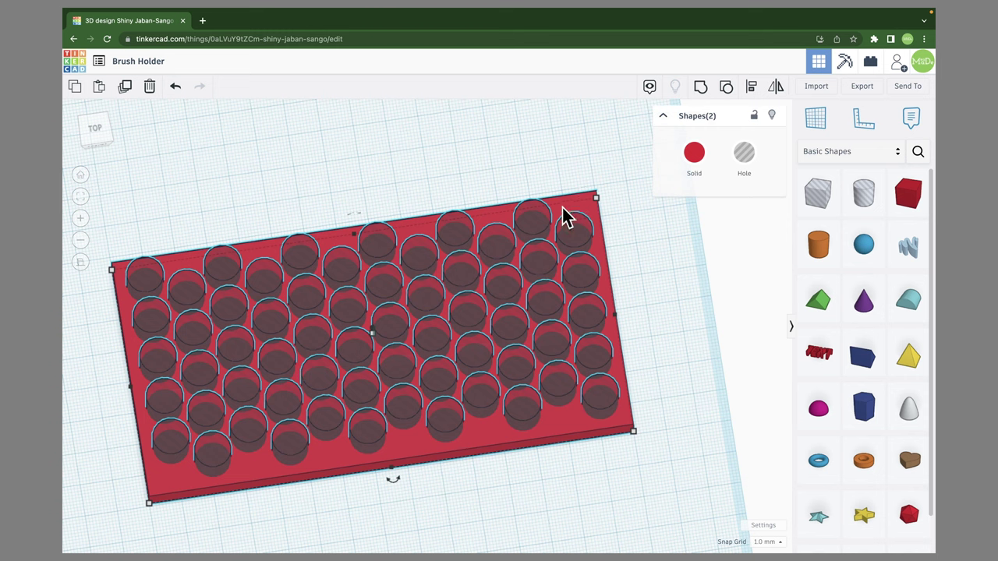
click(699, 87)
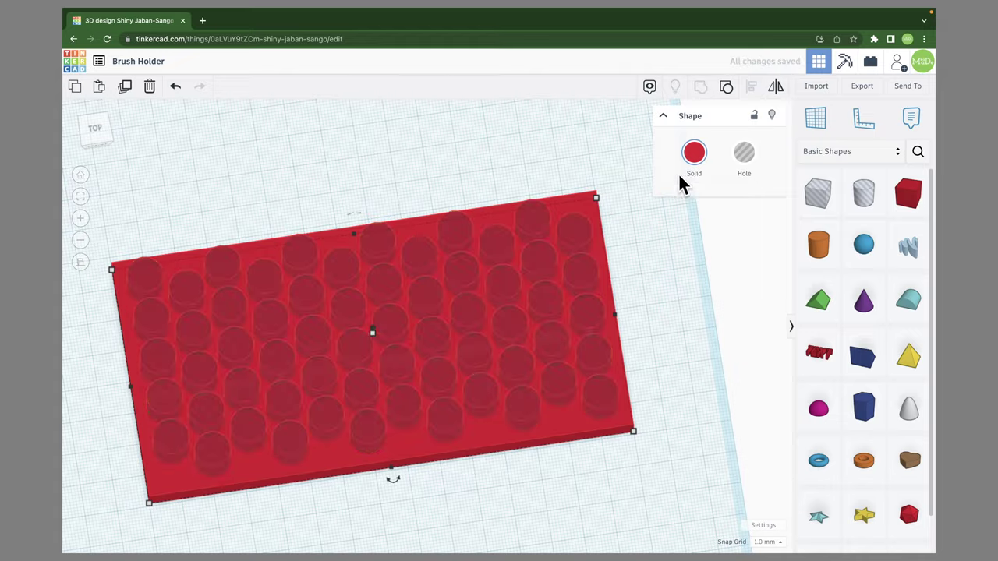
right_drag(669, 323, 561, 269)
click(142, 305)
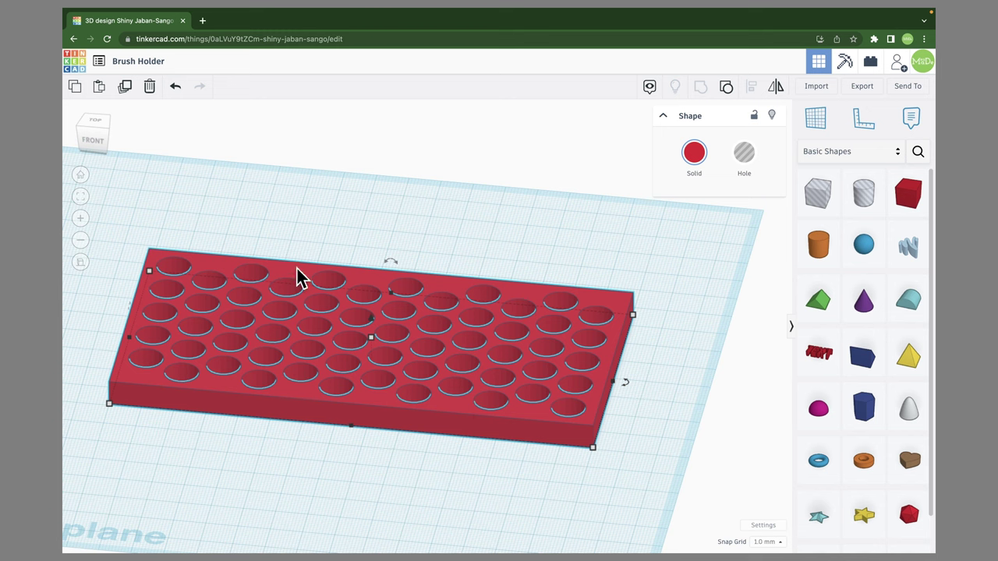
key(ctrl+z)
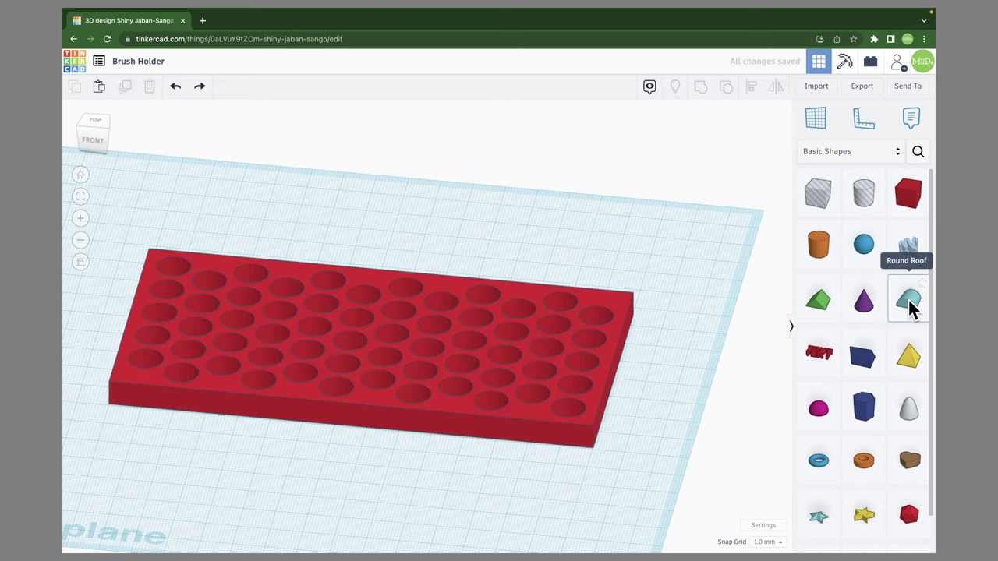
Place a solid Round Roof shape behind the perforated plate and rotate it 90° so that it stands upright
drag(908, 300, 538, 243)
right_drag(644, 254, 502, 279)
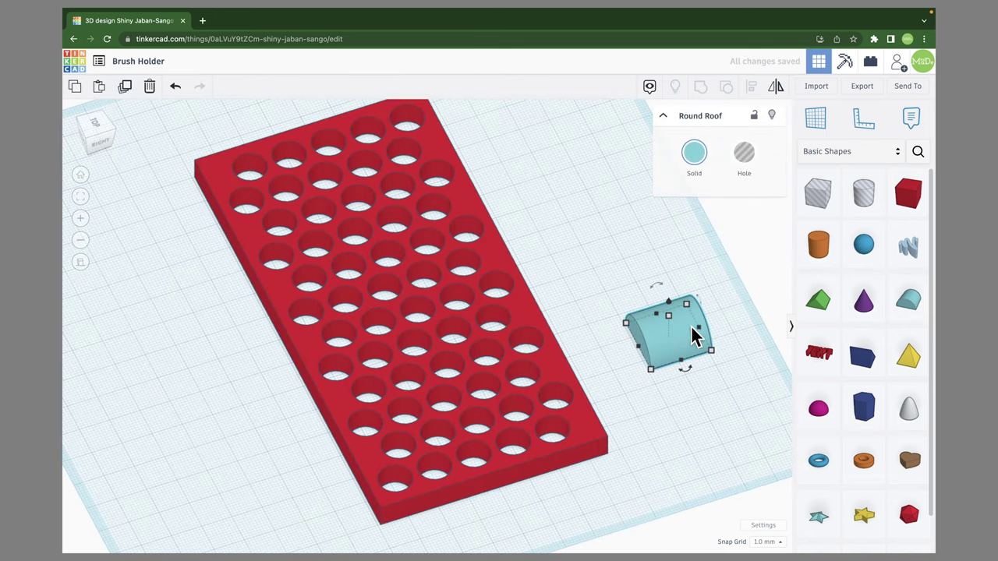
mouse_move(675, 285)
right_drag(675, 286, 690, 223)
mouse_move(661, 328)
drag(661, 328, 635, 359)
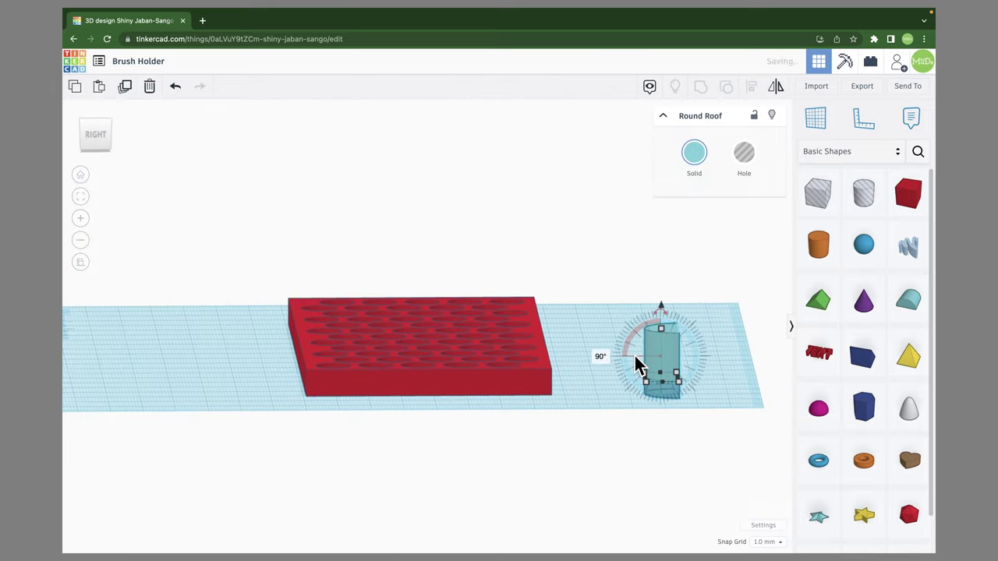
click(593, 301)
right_drag(590, 320, 677, 355)
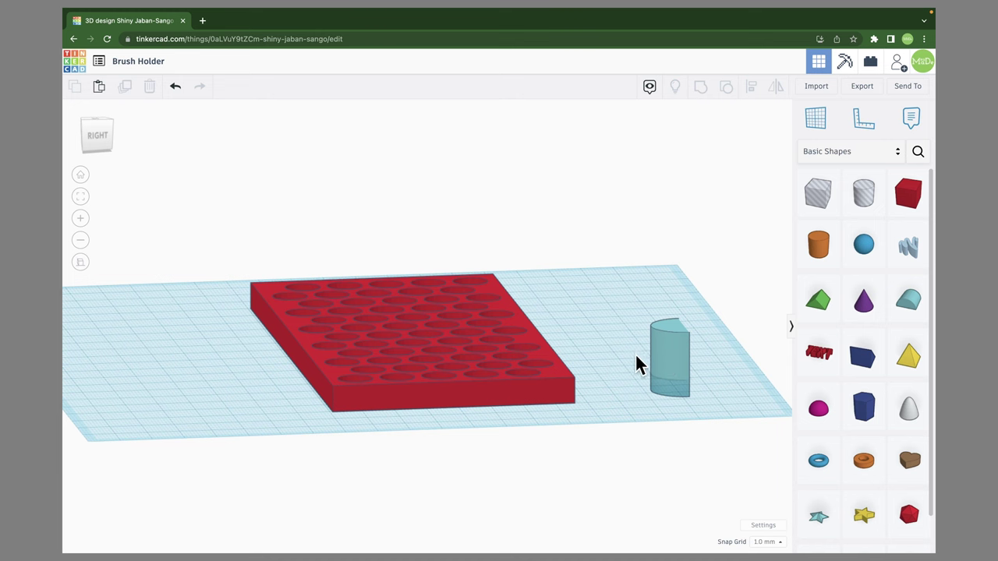
click(672, 346)
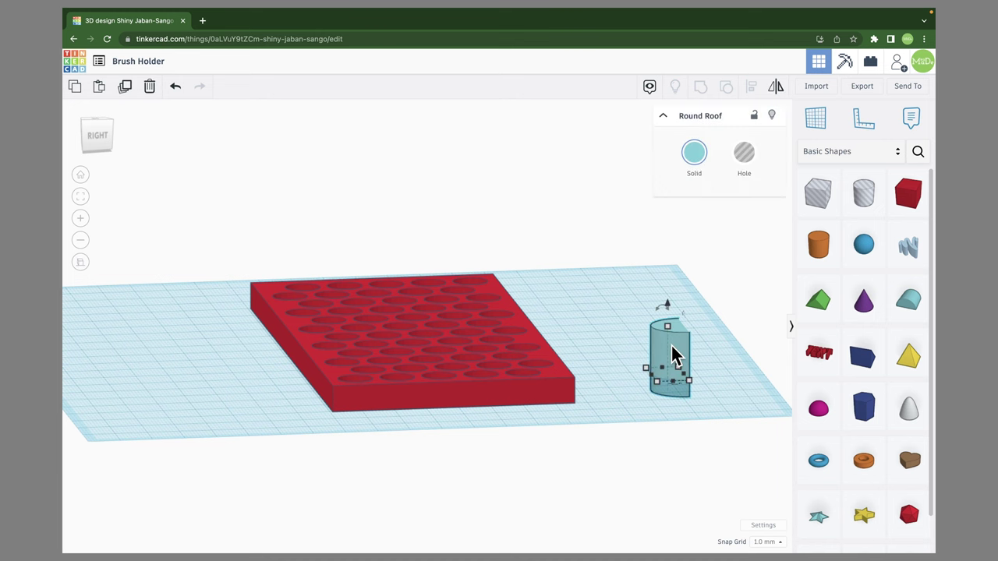
Raise the upright Round Roof onto the workplane and move it against the plate's back edge
key(ctrl+Up)
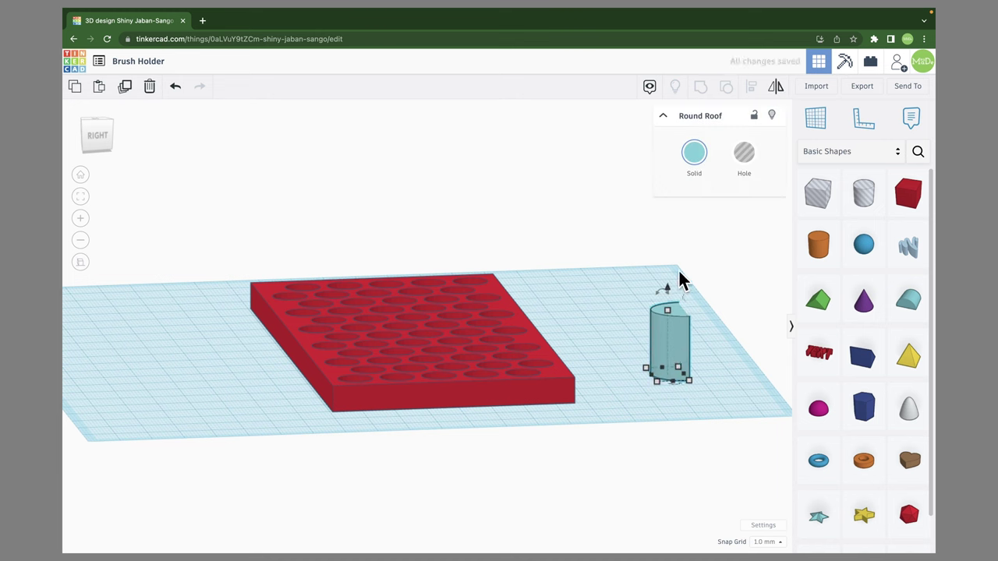
right_drag(597, 310, 642, 335)
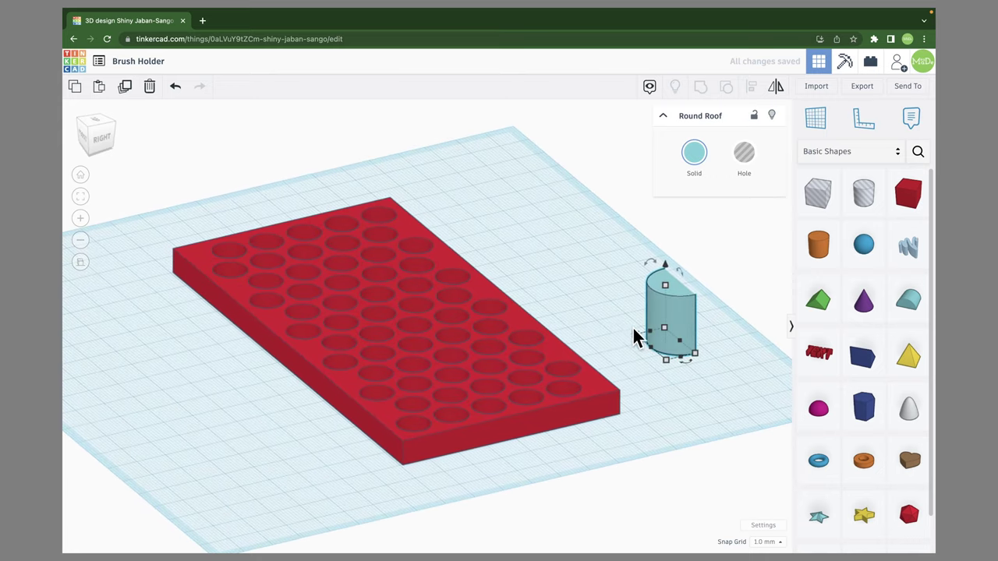
right_drag(473, 228, 562, 309)
drag(617, 234, 557, 318)
right_drag(433, 189, 390, 234)
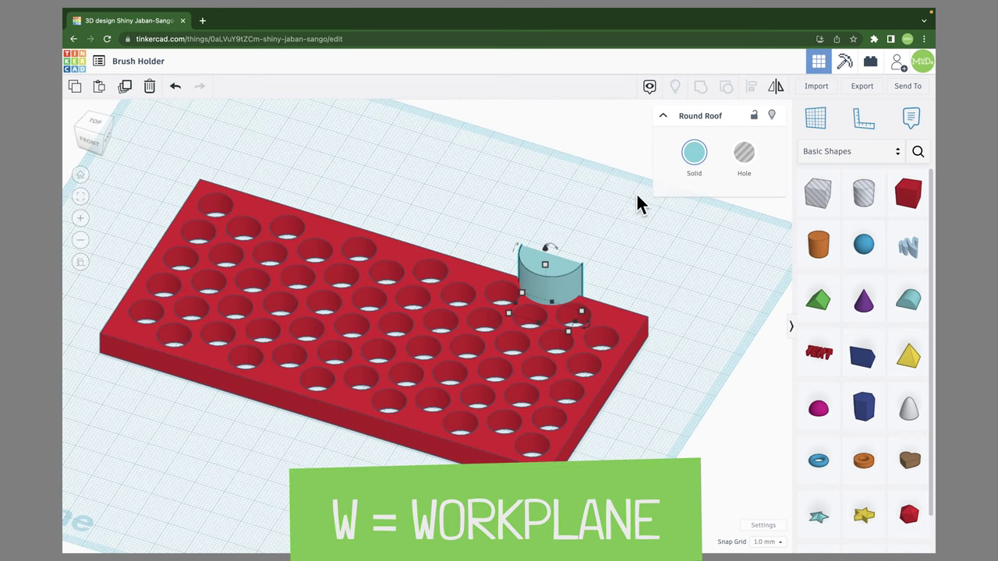
Seat the Round Roof on the plate's top face using a temporary workplane, and restore the default workplane
click(819, 125)
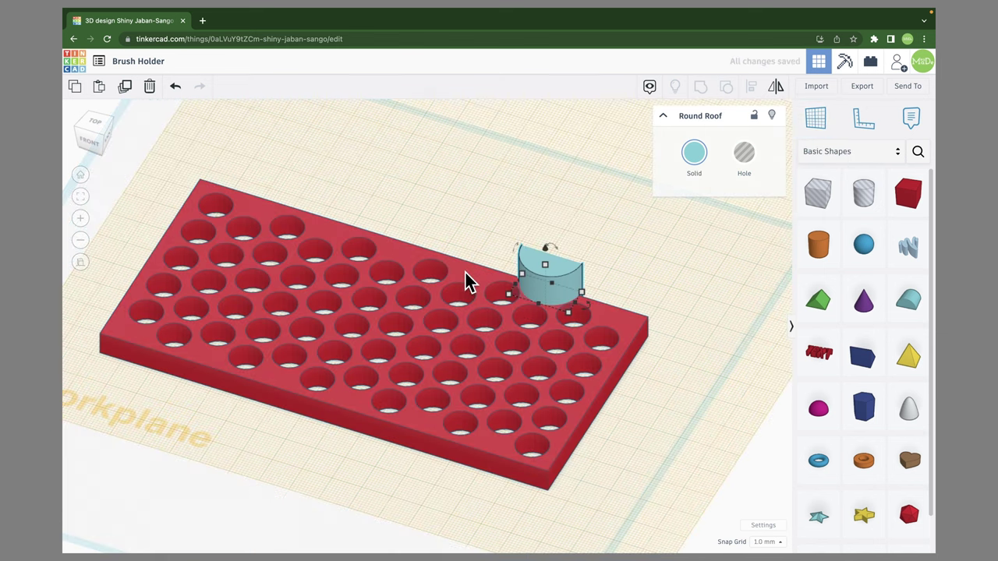
mouse_move(163, 460)
right_down()
mouse_move(229, 390)
mouse_move(270, 408)
mouse_move(198, 410)
mouse_move(190, 397)
mouse_move(160, 395)
mouse_move(196, 441)
mouse_move(185, 445)
right_up()
key(ctrl+z)
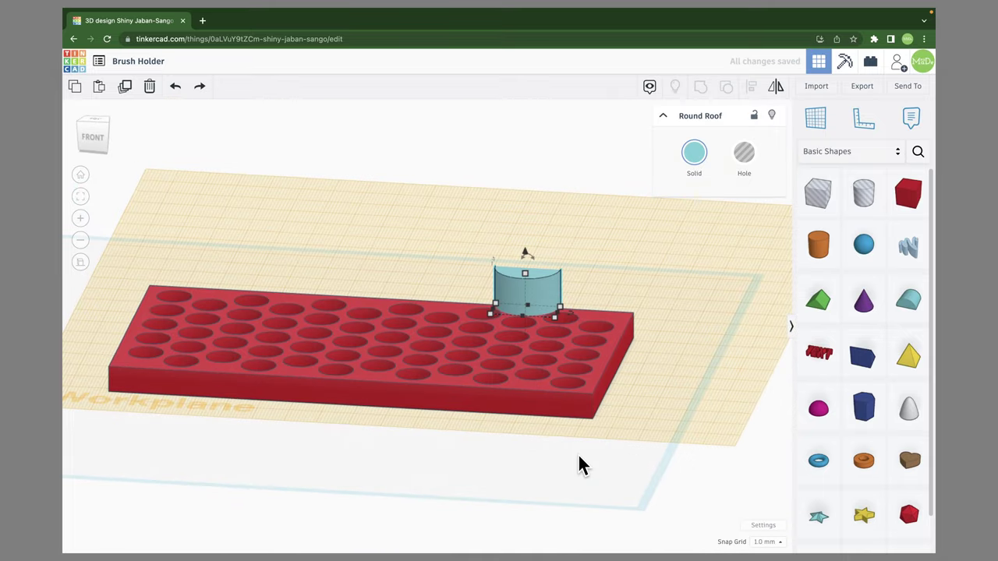
key(ctrl+y)
mouse_move(578, 460)
right_down()
mouse_move(619, 461)
mouse_move(338, 419)
mouse_move(349, 441)
mouse_move(403, 465)
mouse_move(530, 474)
mouse_move(675, 471)
mouse_move(690, 461)
right_up()
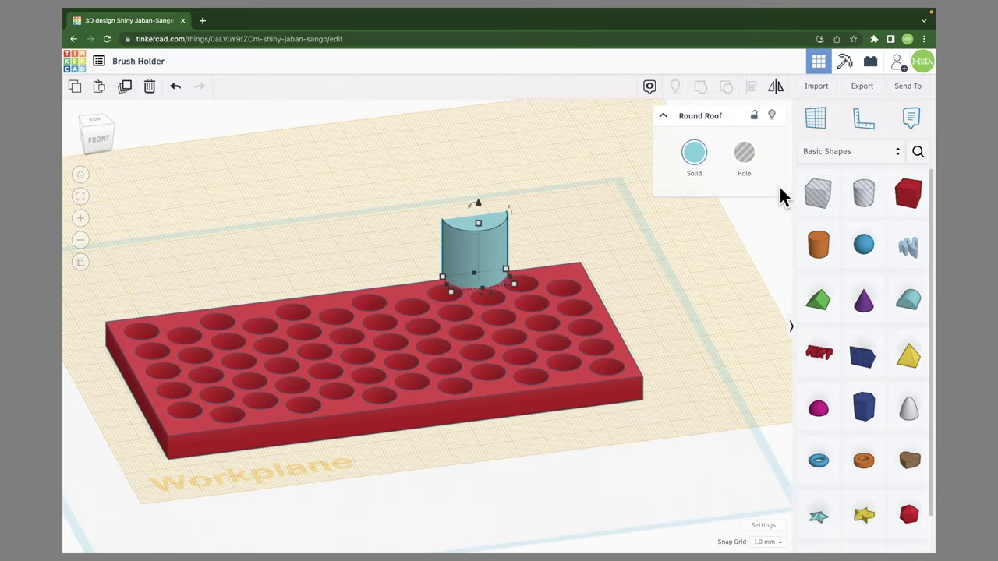
click(817, 121)
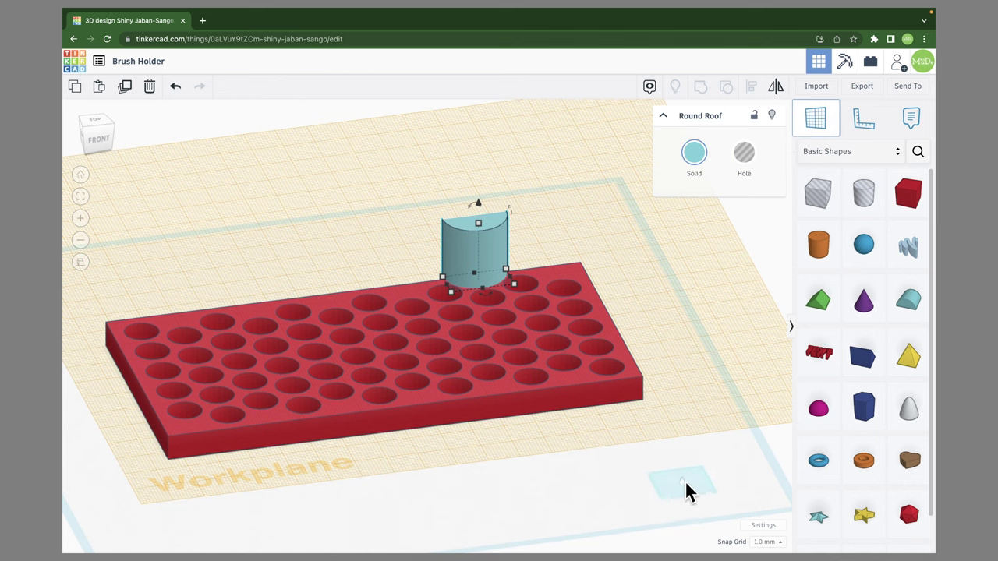
click(716, 483)
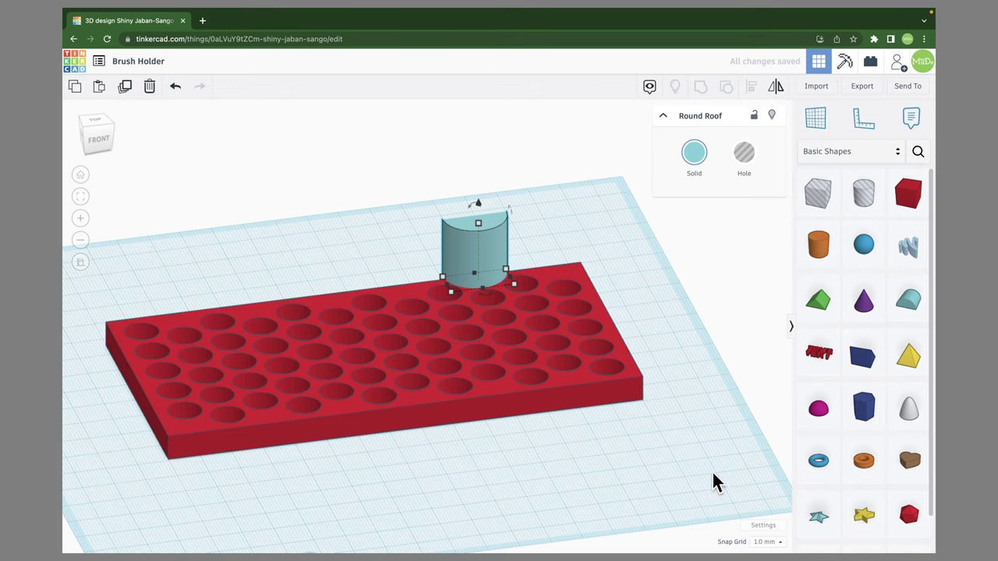
Scale the Round Roof's footprint to 14 by 7 mm and position it at the plate's back edge, in the gap between two holes
right_drag(688, 362, 641, 325)
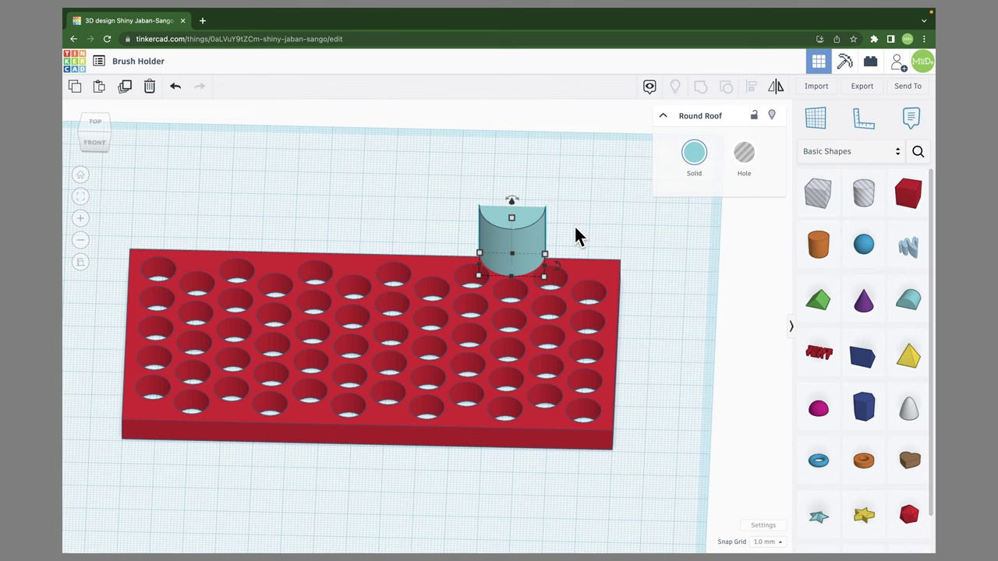
click(94, 121)
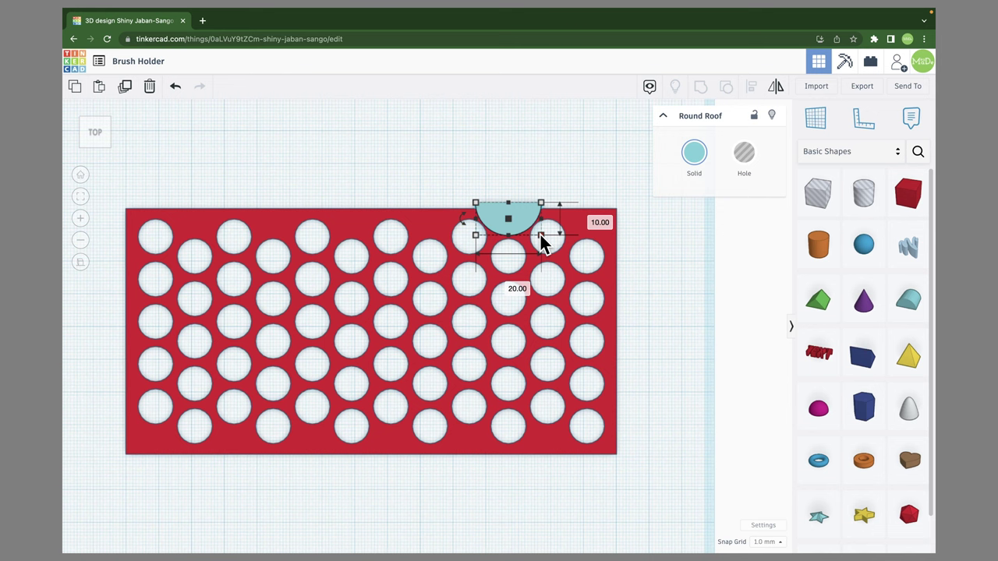
drag(540, 235, 518, 226)
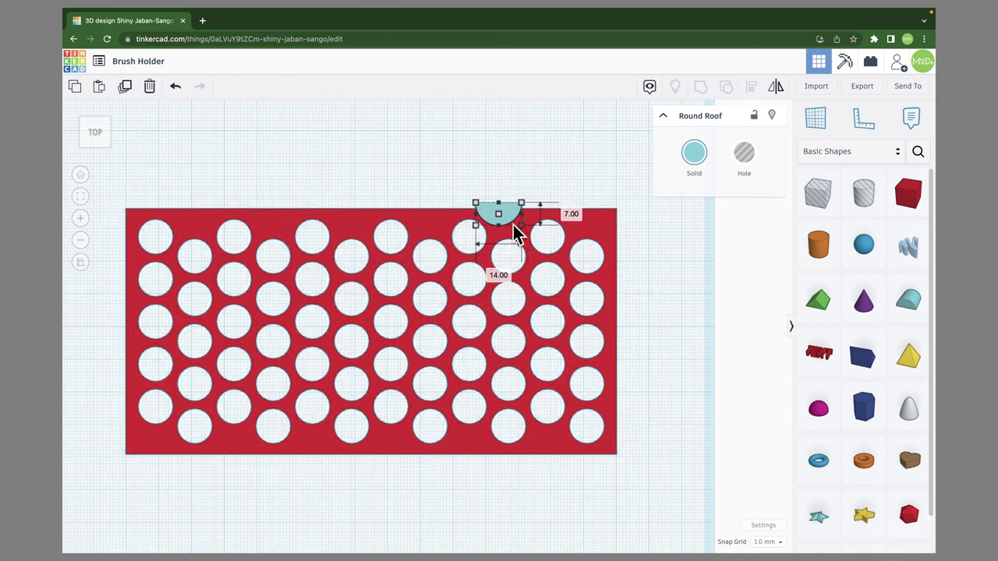
drag(504, 221, 518, 217)
scroll(514, 222, up, 3)
middle_drag(485, 136, 467, 283)
mouse_move(512, 272)
mouse_down()
mouse_move(503, 269)
mouse_move(513, 263)
mouse_up()
click(615, 210)
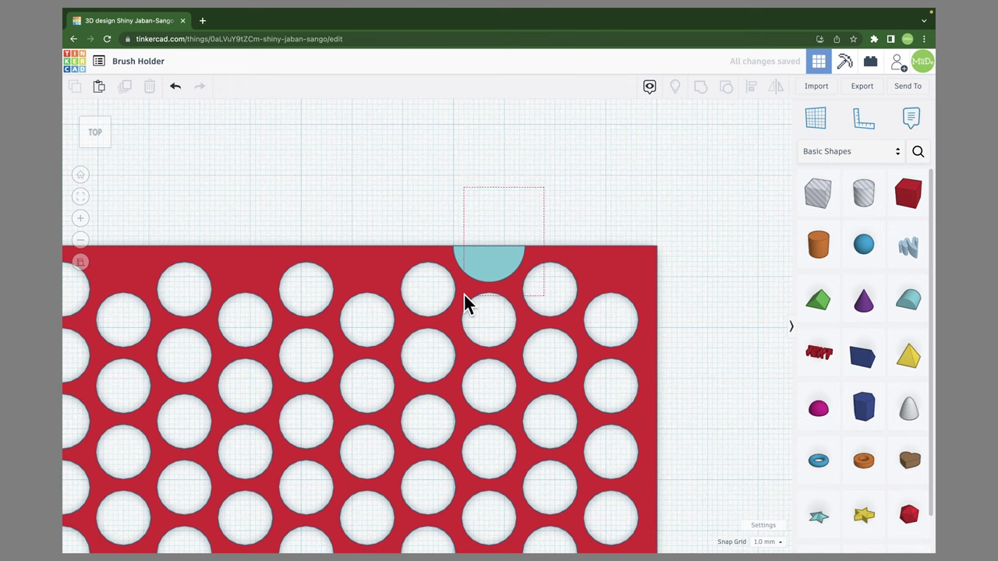
Check the Round Roof's alignment with the plate's back edge using the Align tool
click(465, 293)
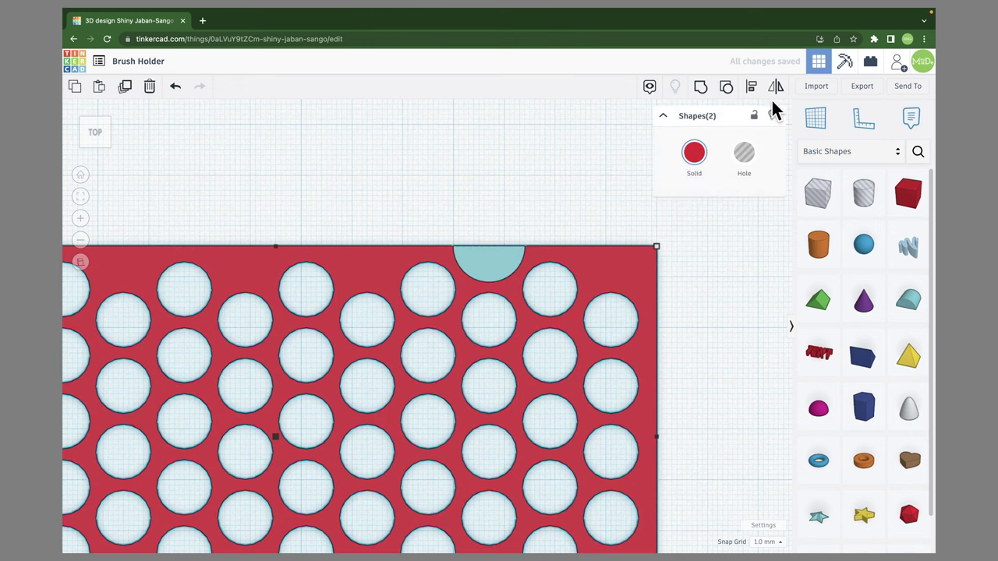
click(752, 88)
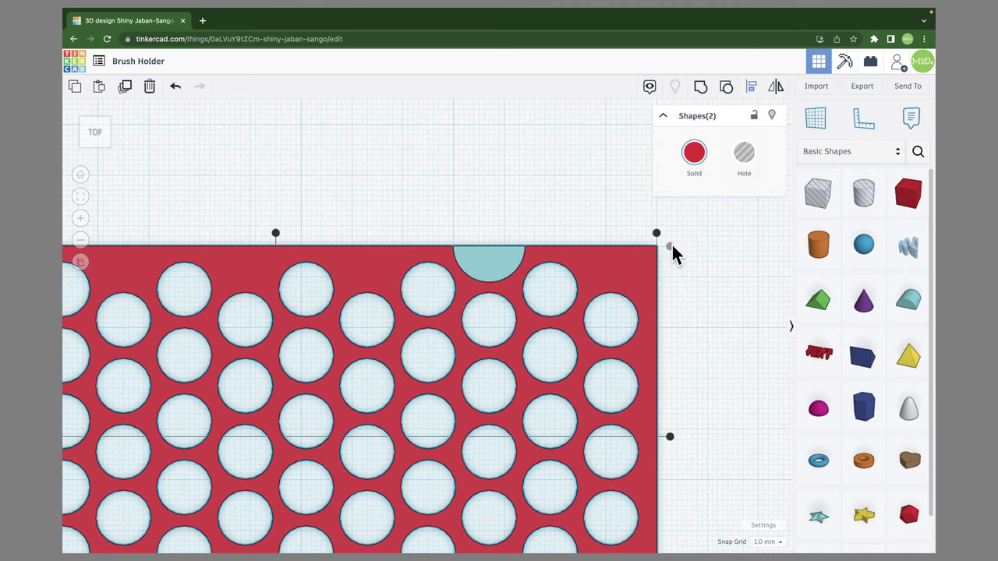
click(697, 251)
Duplicate the Round Roof and move the copy 24 mm along the plate's back edge to the neighbouring gap between holes
scroll(408, 160, down, 2)
middle_drag(394, 211, 544, 181)
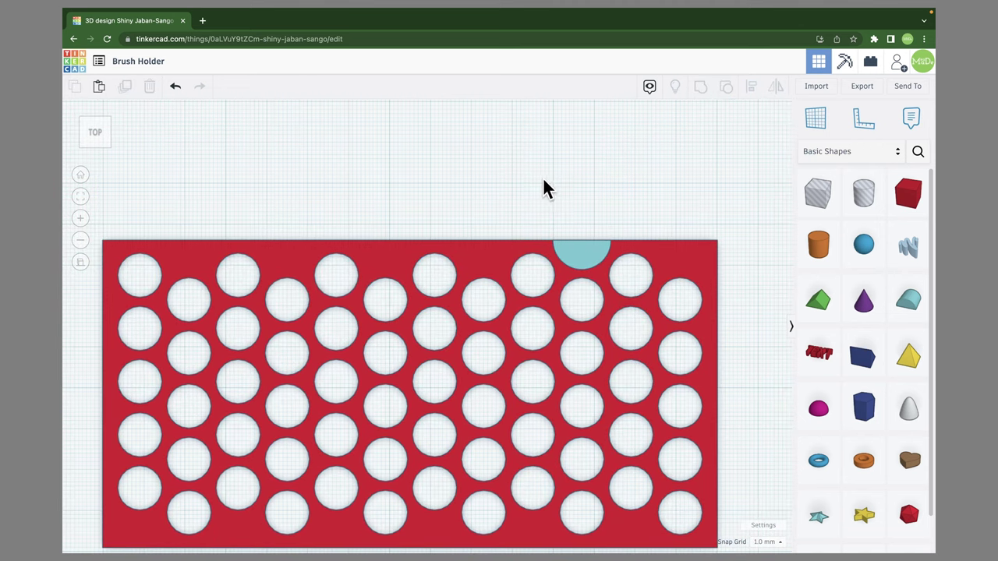
click(590, 261)
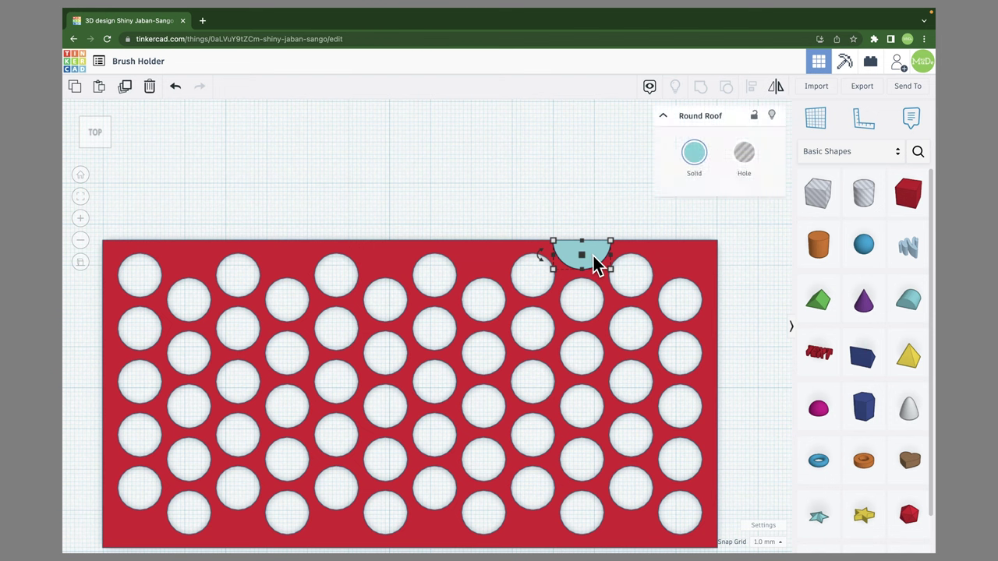
click(124, 86)
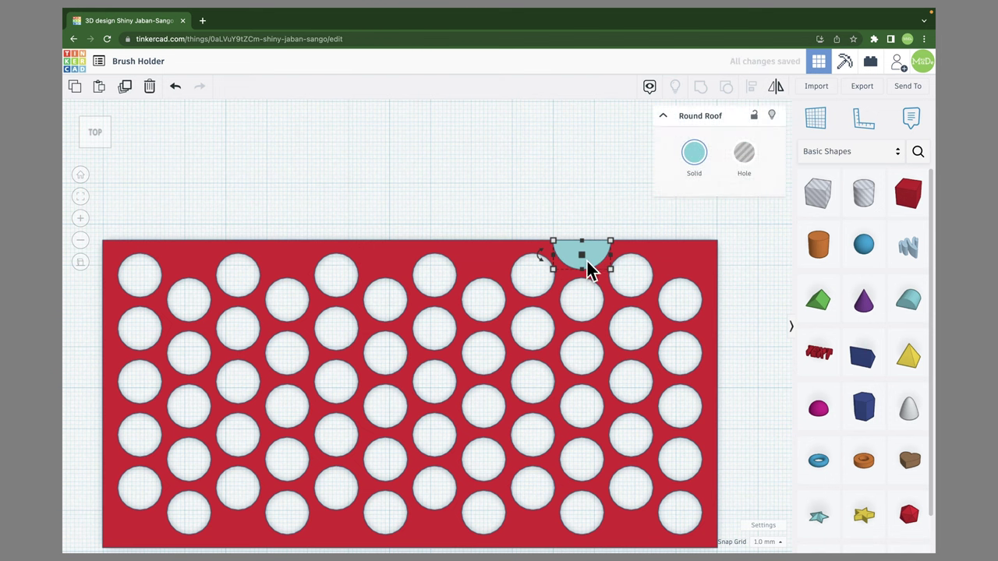
drag(597, 262, 500, 265)
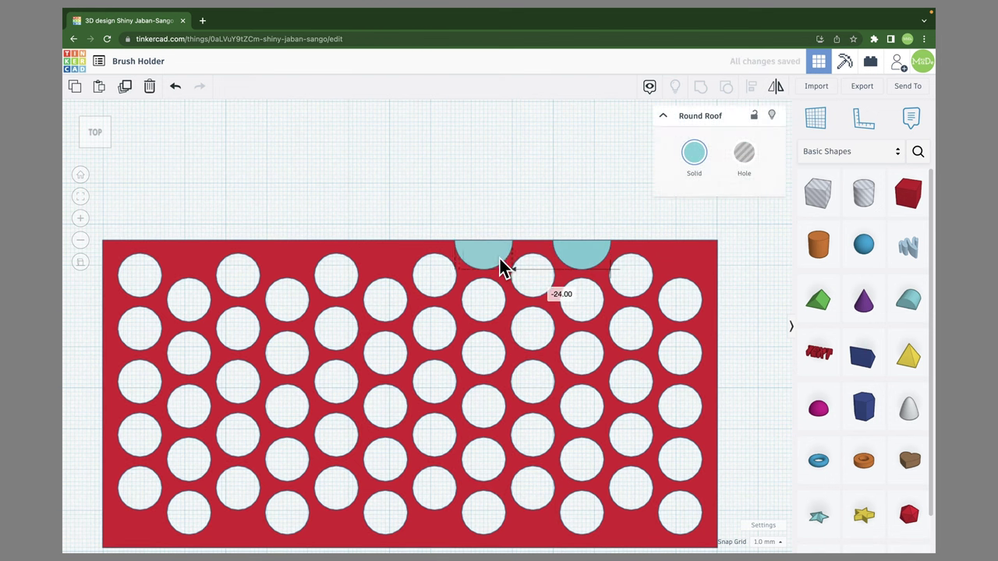